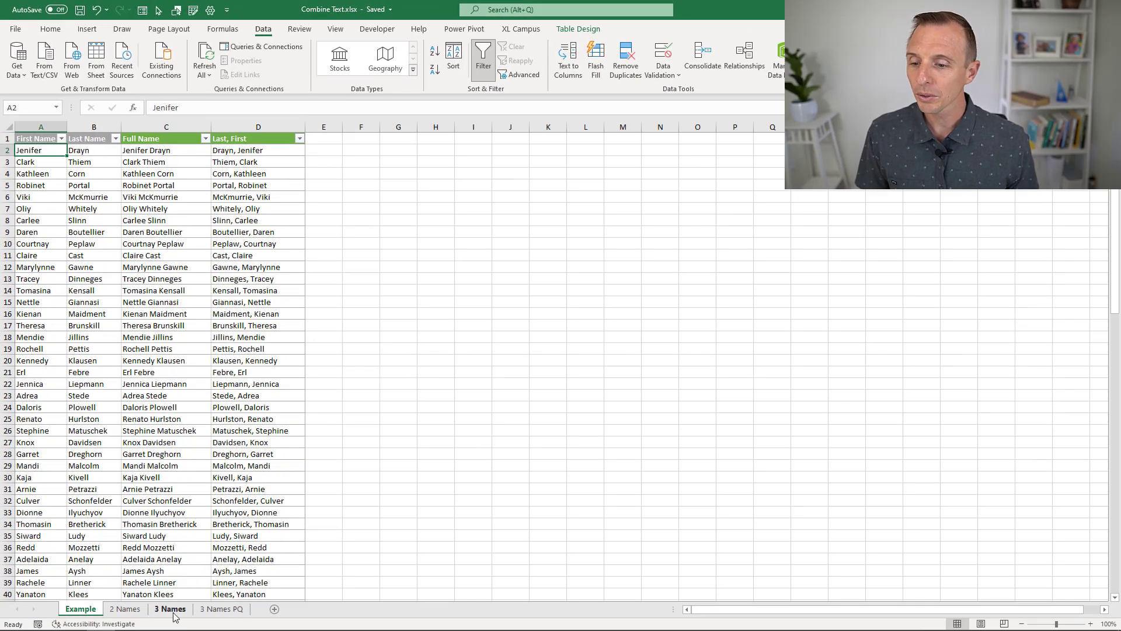
Switch to the 3 Names sheet that holds the First, Middle and Last name table.
left_click(170, 609)
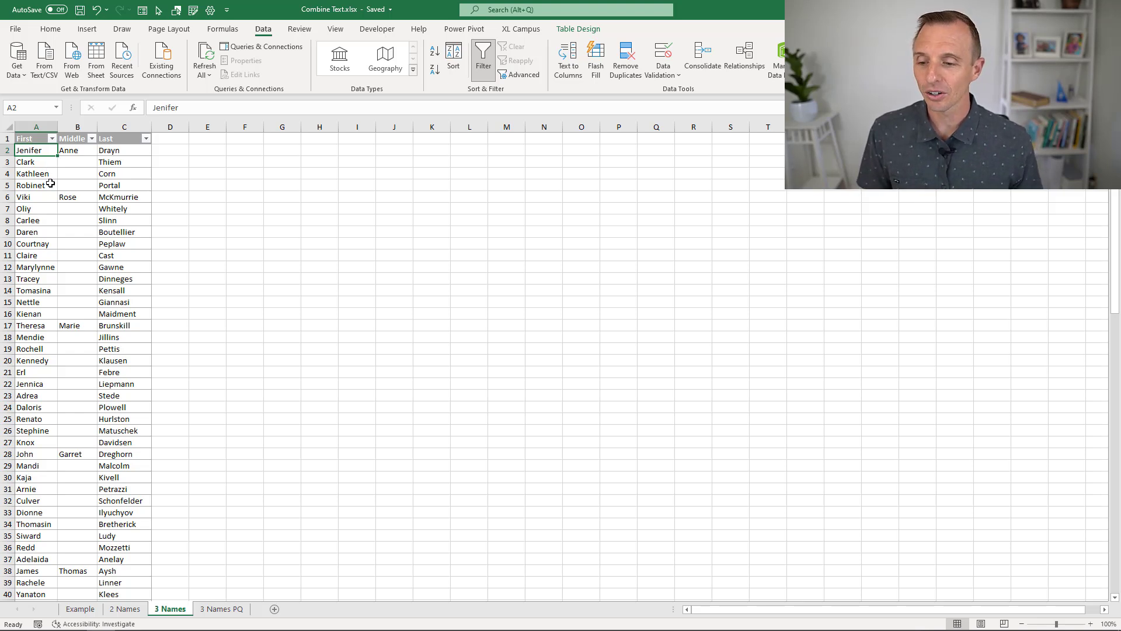
On the 2 Names sheet, enter =A2&B2 in C2 to join first and last names down the table.
left_click(125, 608)
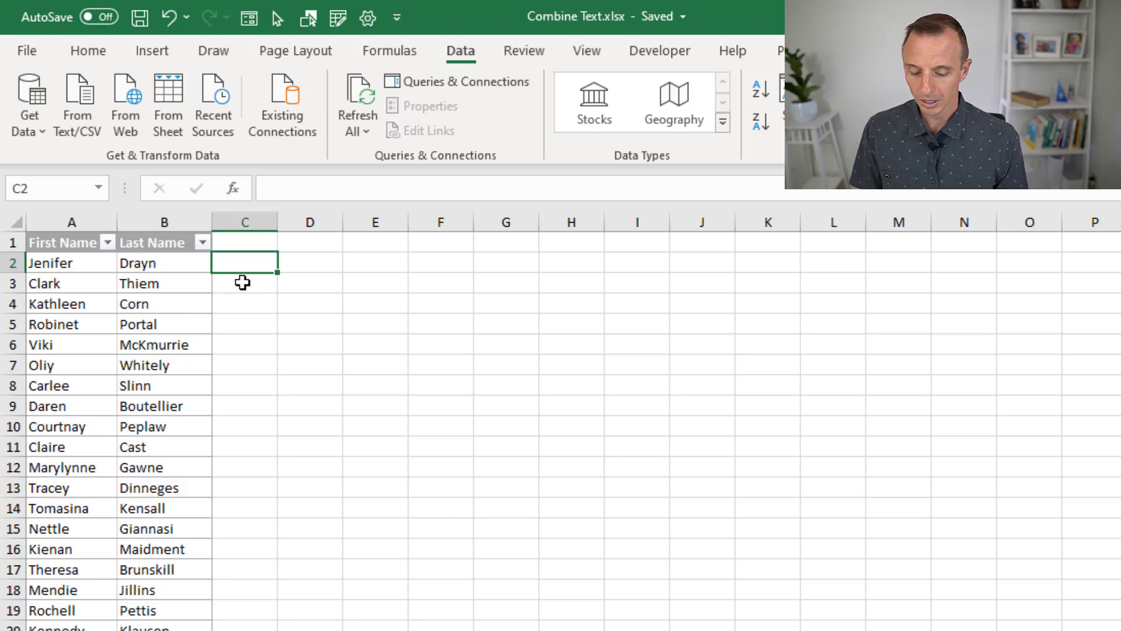
type("=")
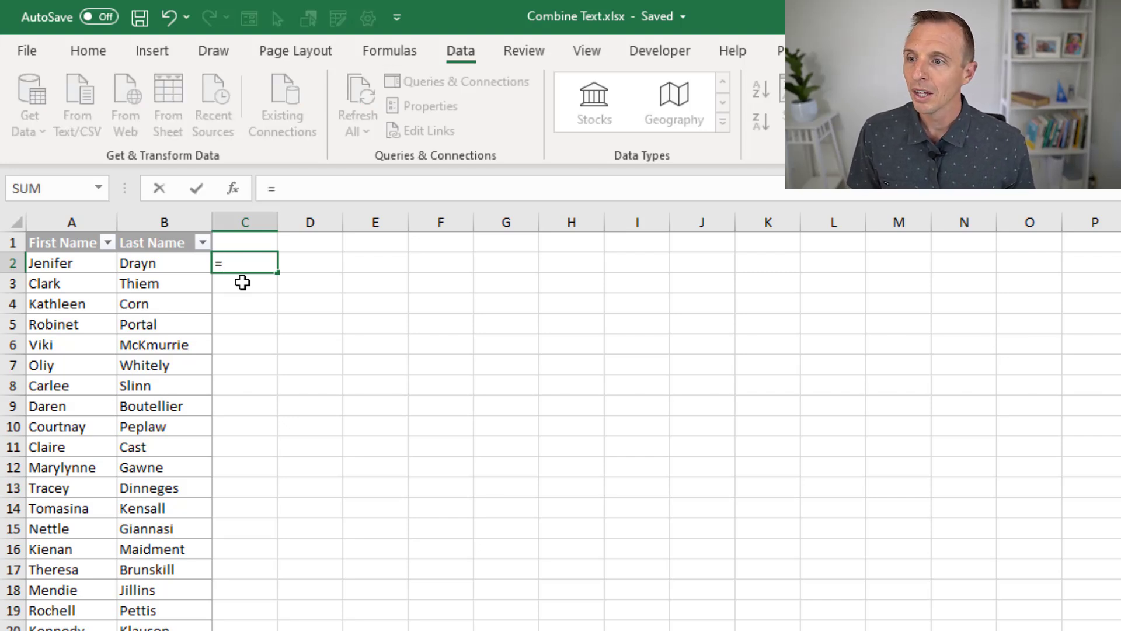
left_click(88, 260)
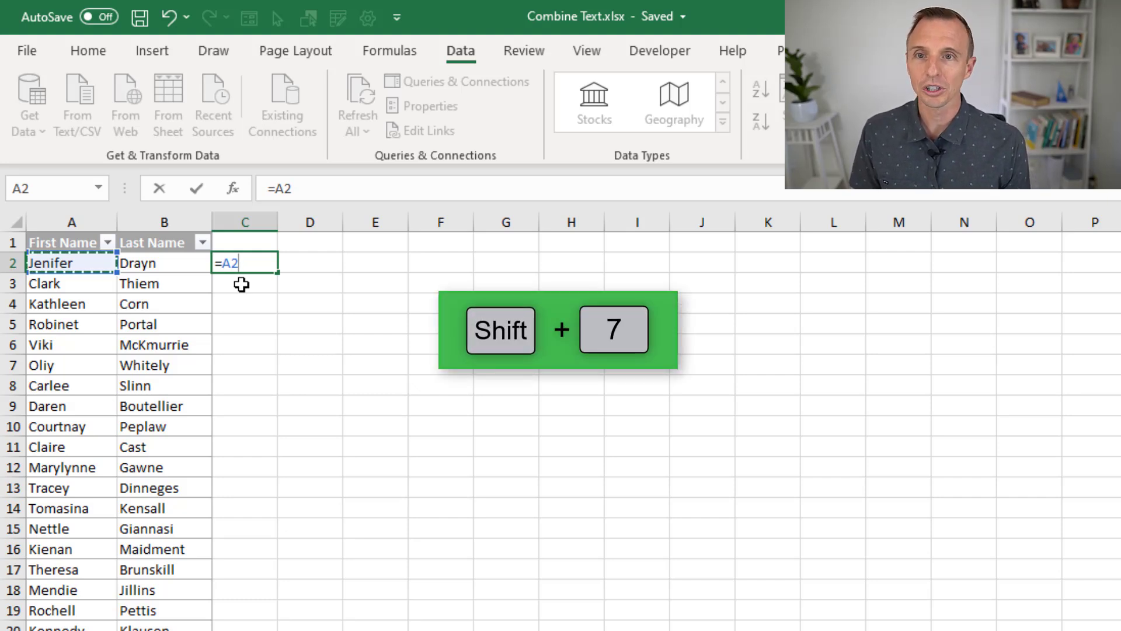
type("&")
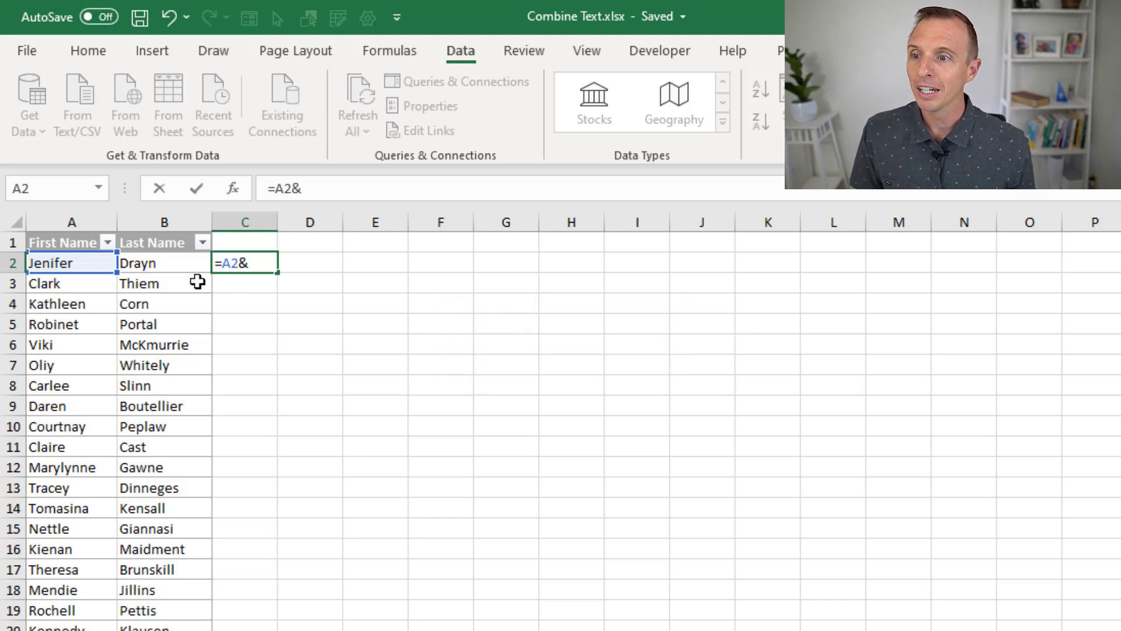
left_click(170, 261)
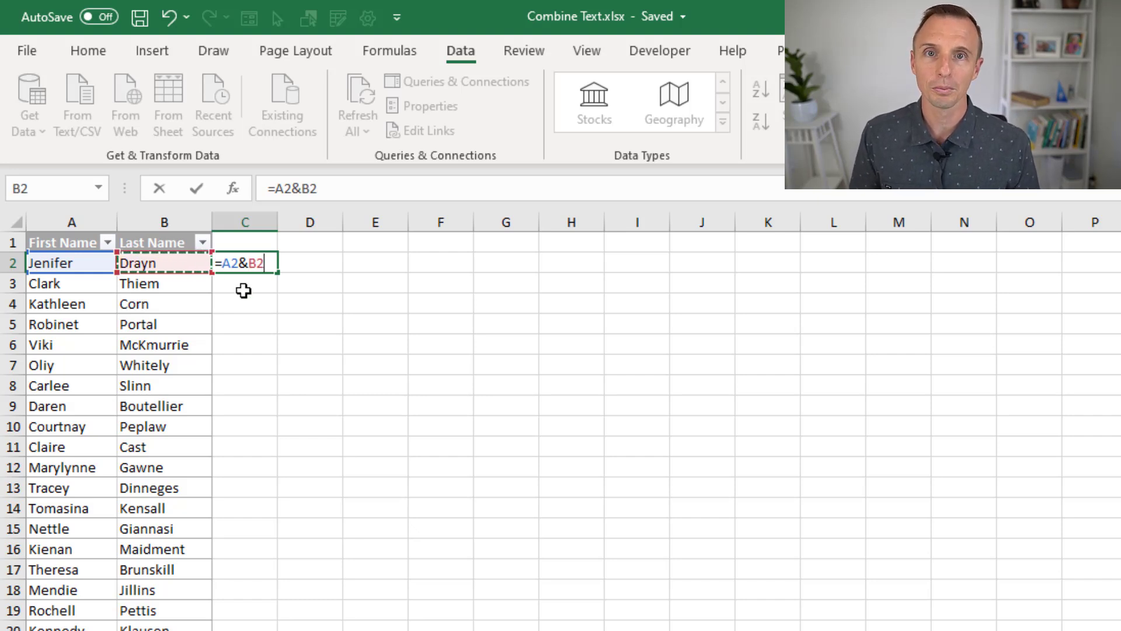
key("Return")
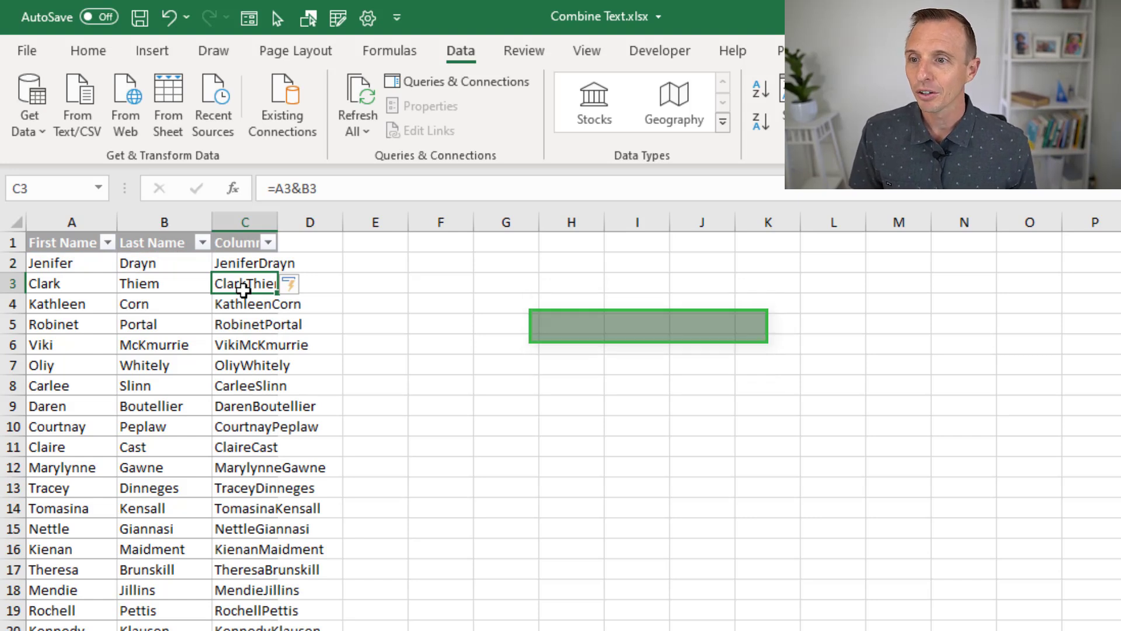
Autofit column C and change the C2 formula to =A2&" "&B2 so names show spaced.
double_click(278, 222)
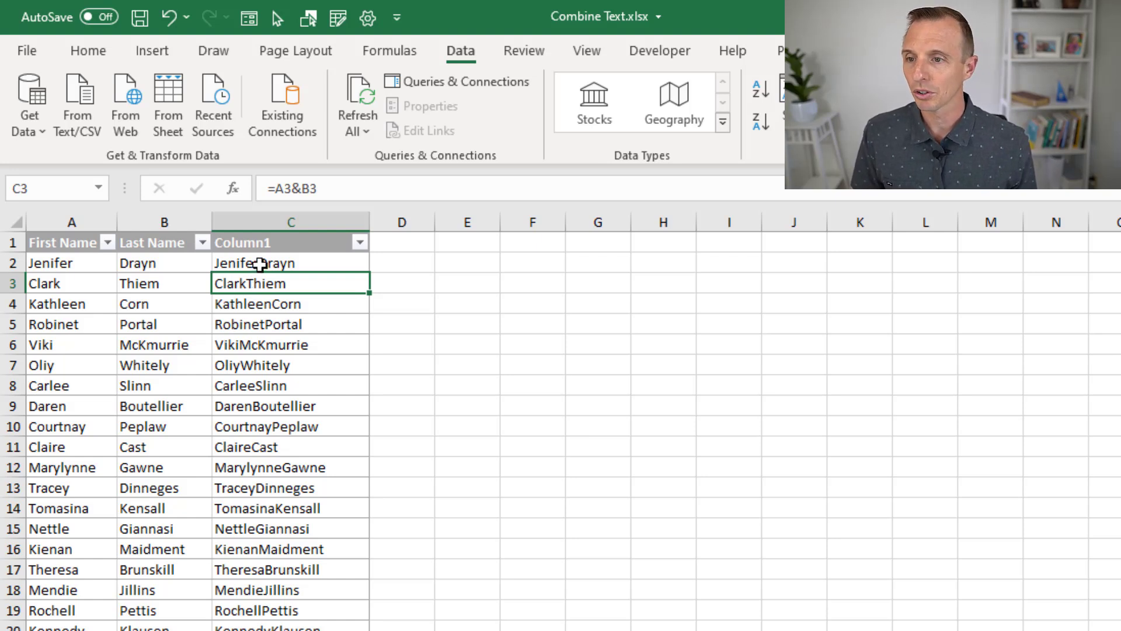
left_click(260, 263)
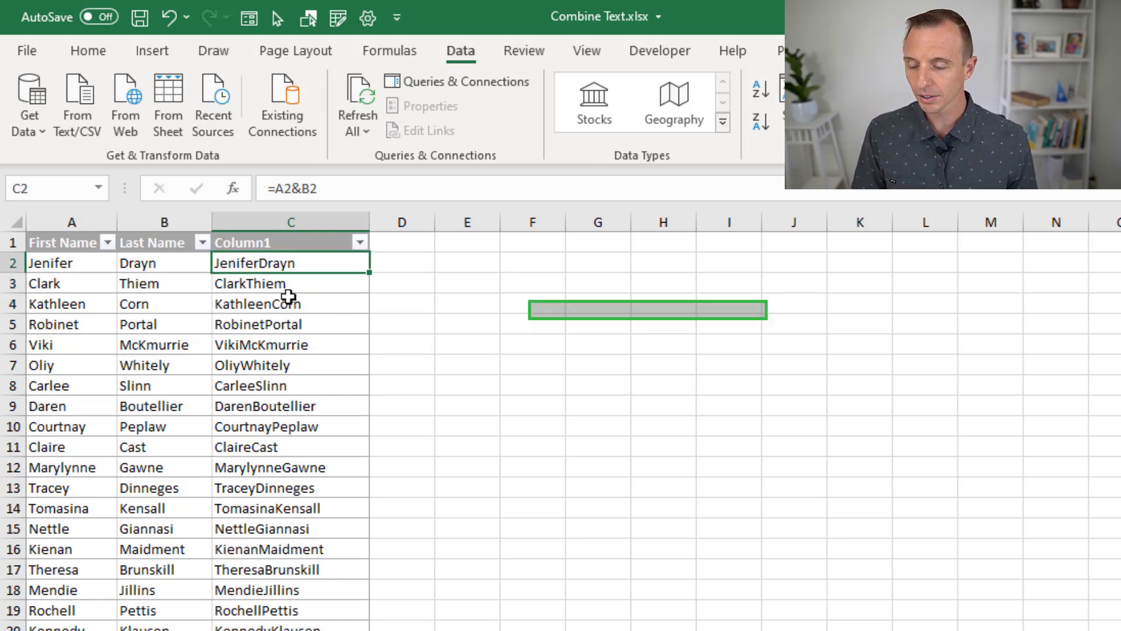
key("F2")
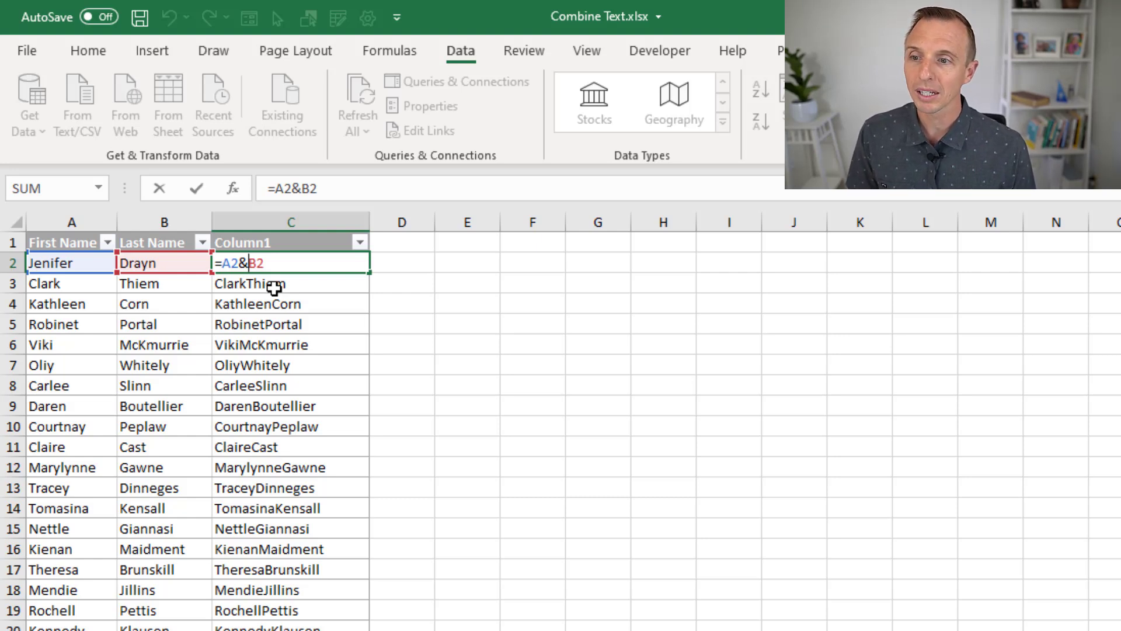
type("\"")
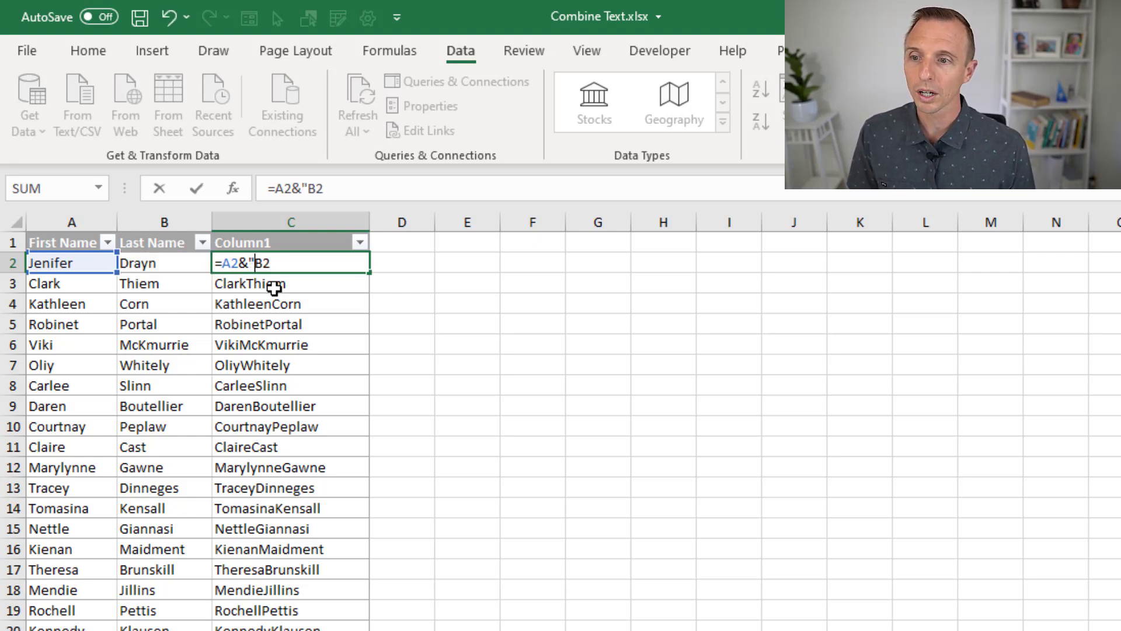
type(" \"")
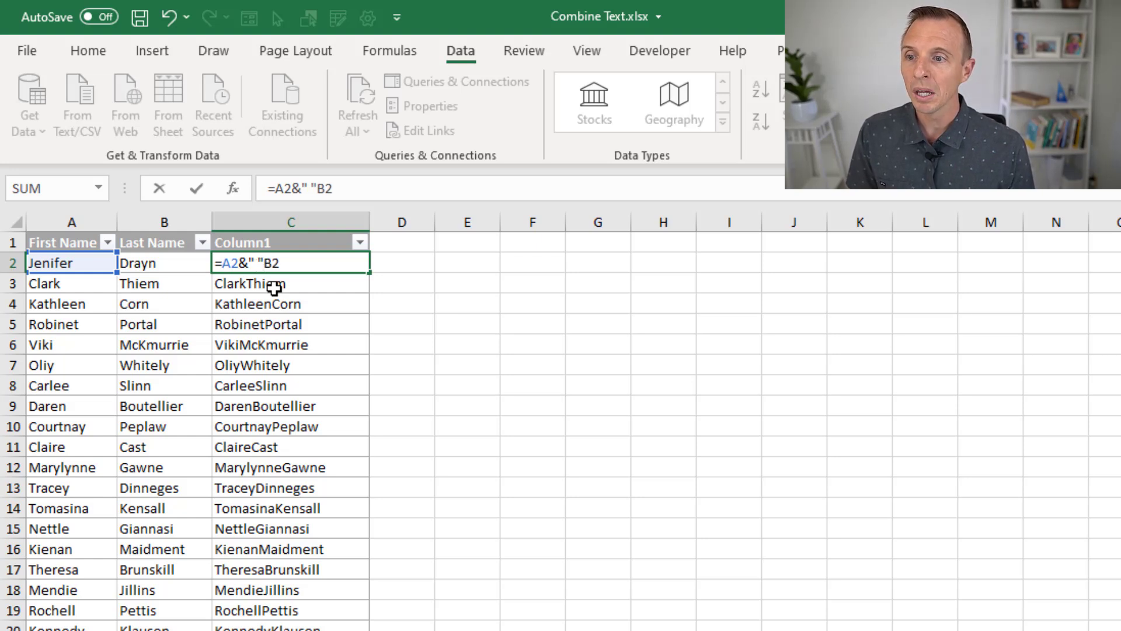
type("&")
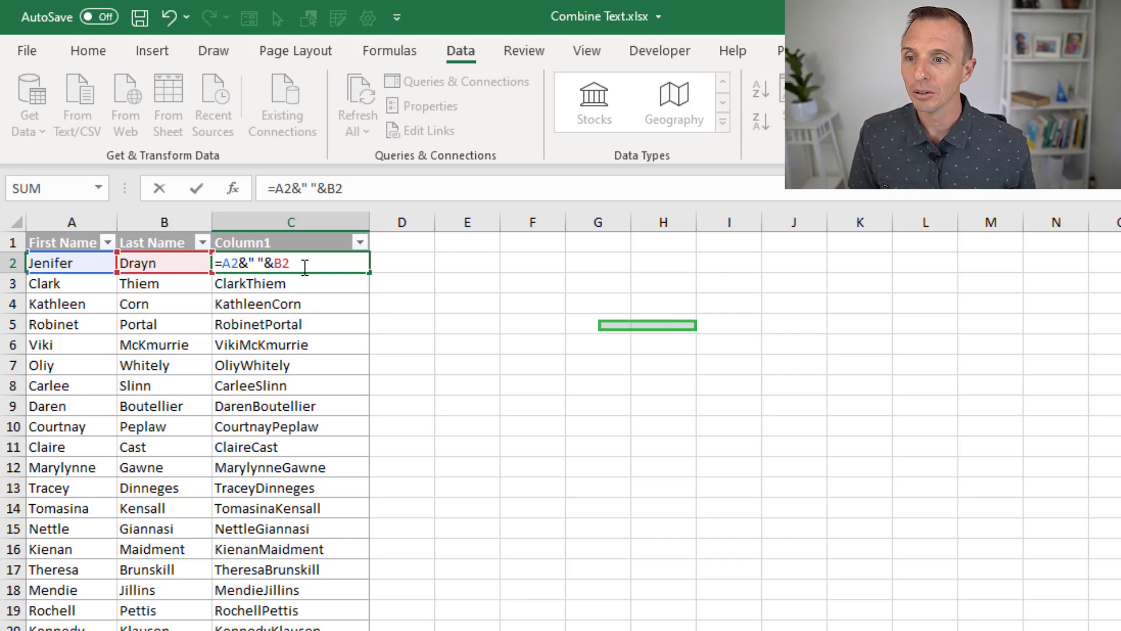
key("Return")
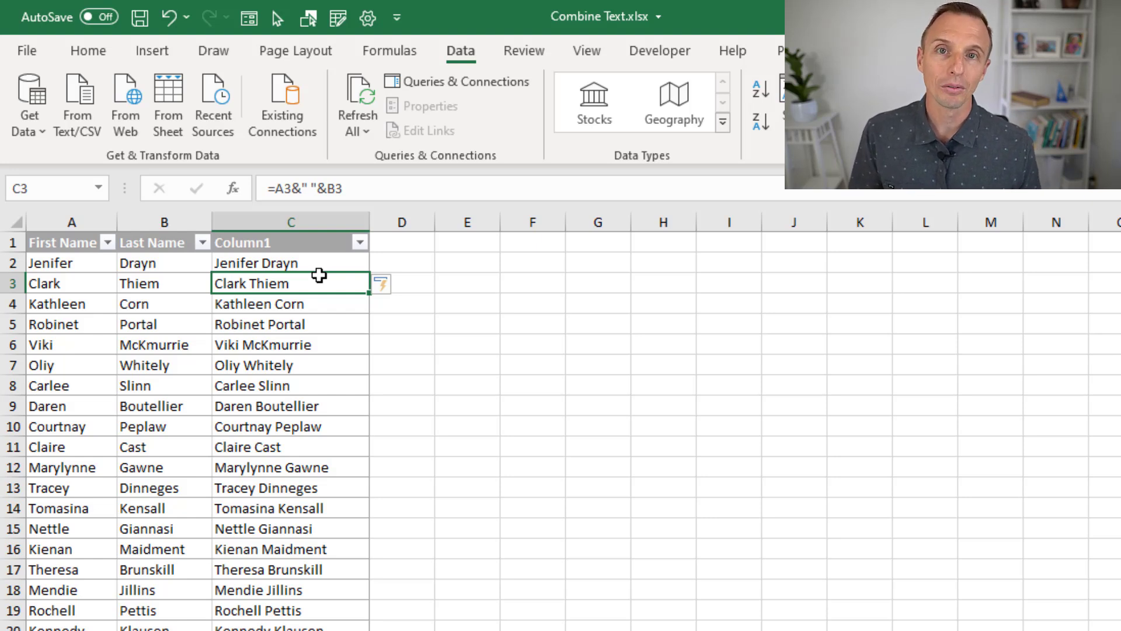
Enter =B2&", "&A2 in D2 for Last, First names and autofit column D.
left_click(406, 264)
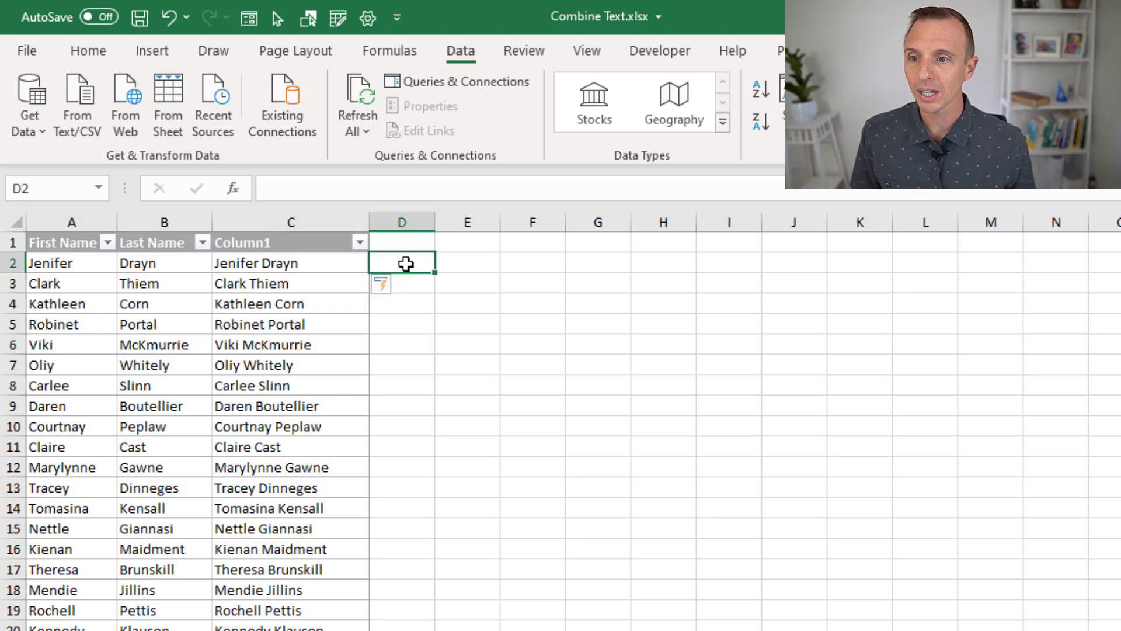
type("=")
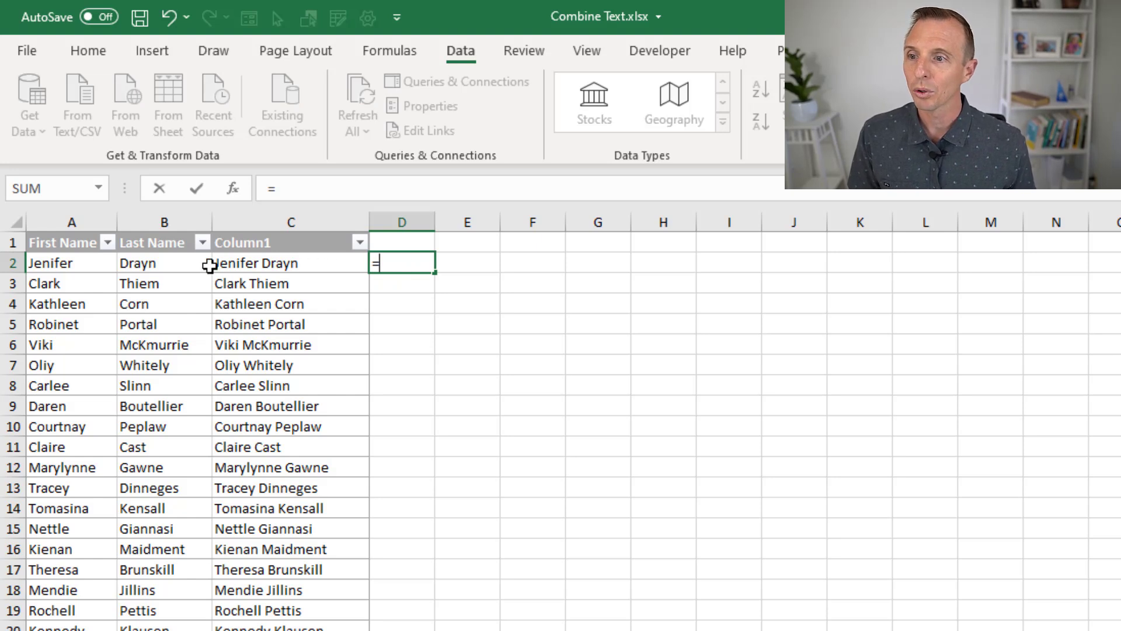
left_click(178, 263)
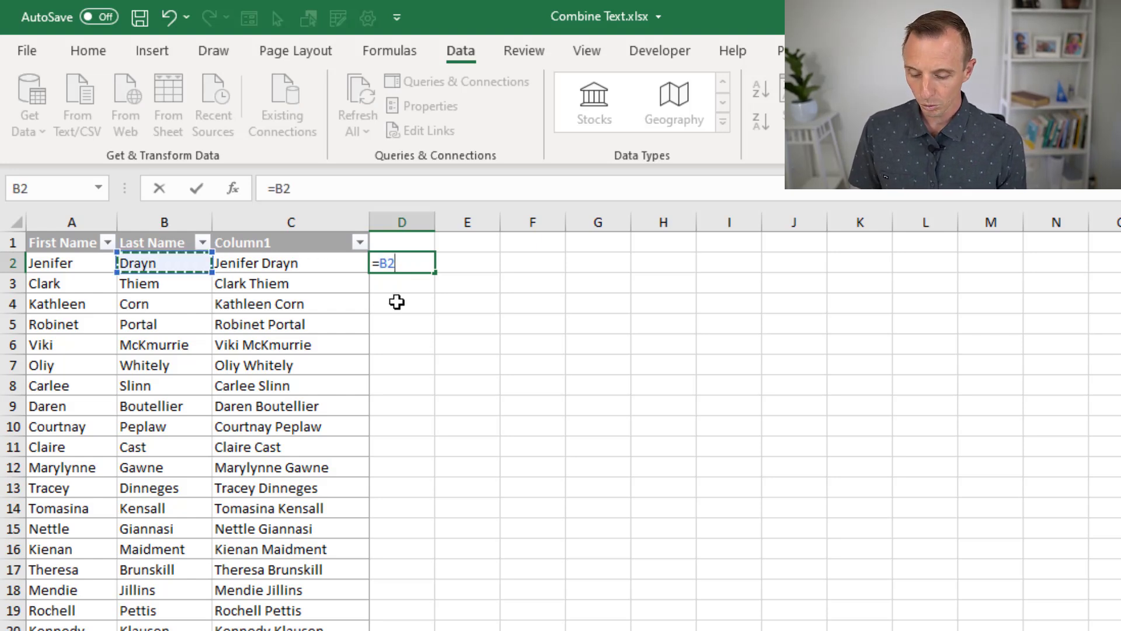
type("&\"")
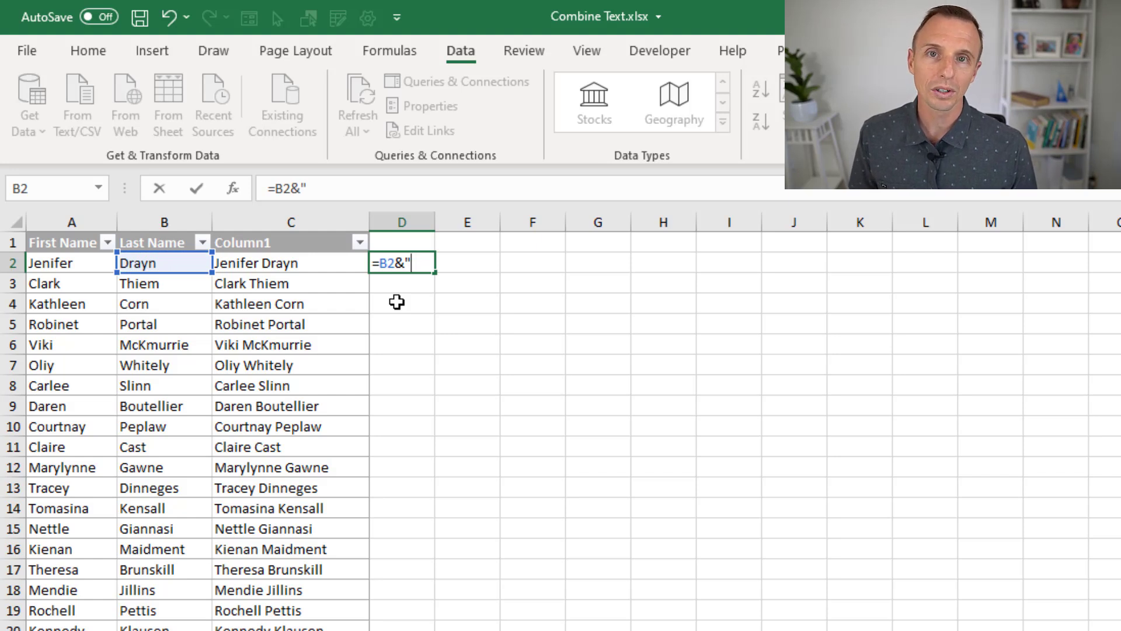
type(",")
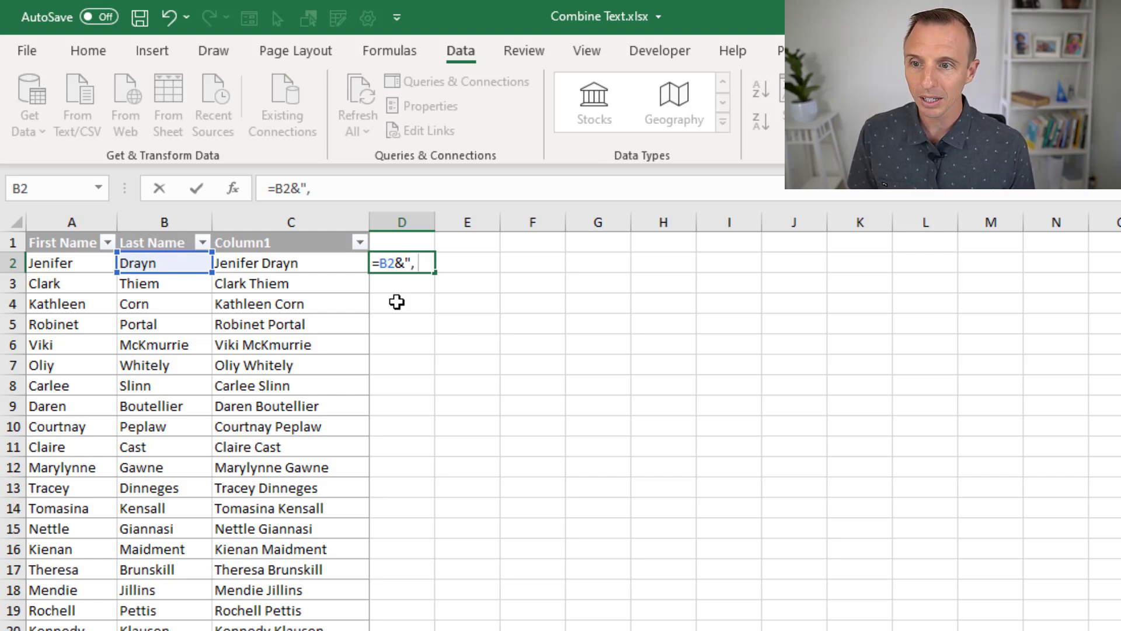
type(" \"&")
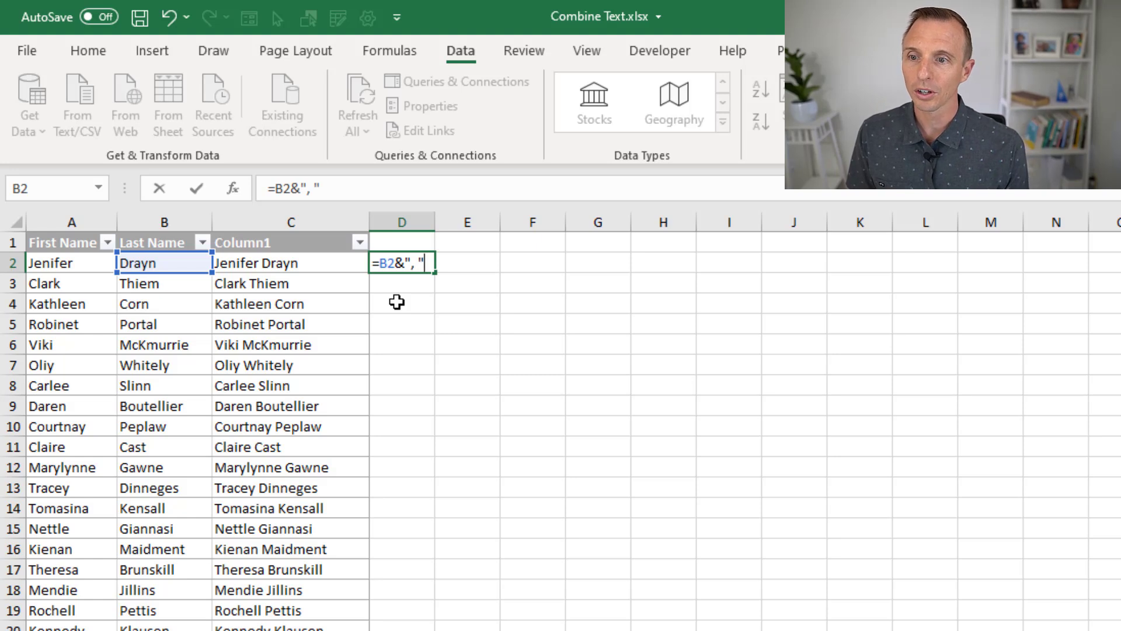
left_click(90, 265)
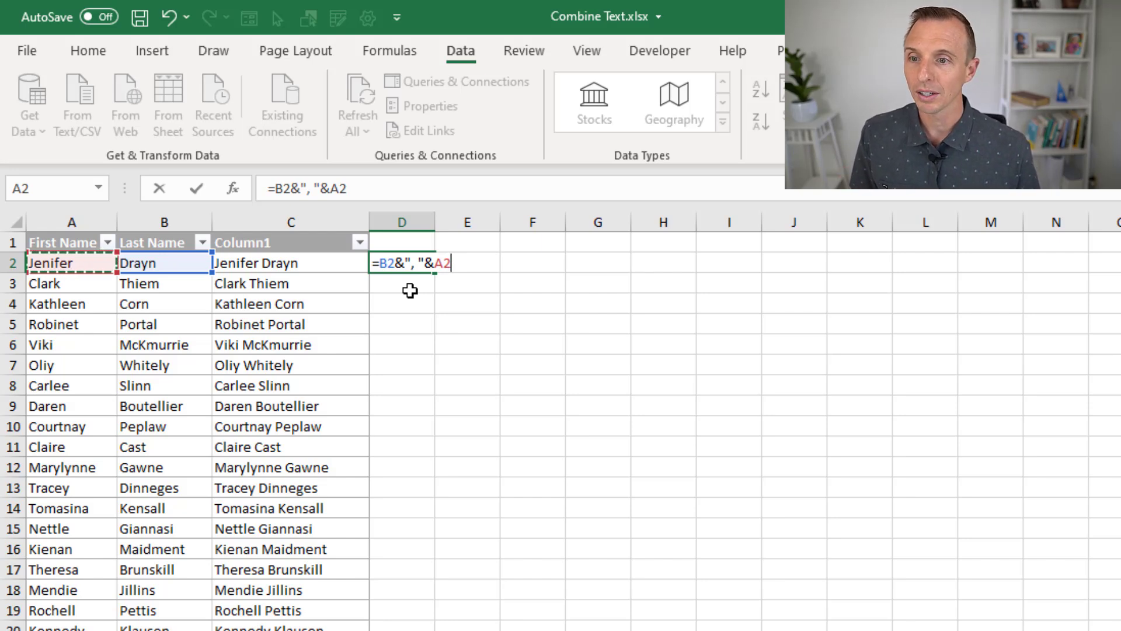
key("Return")
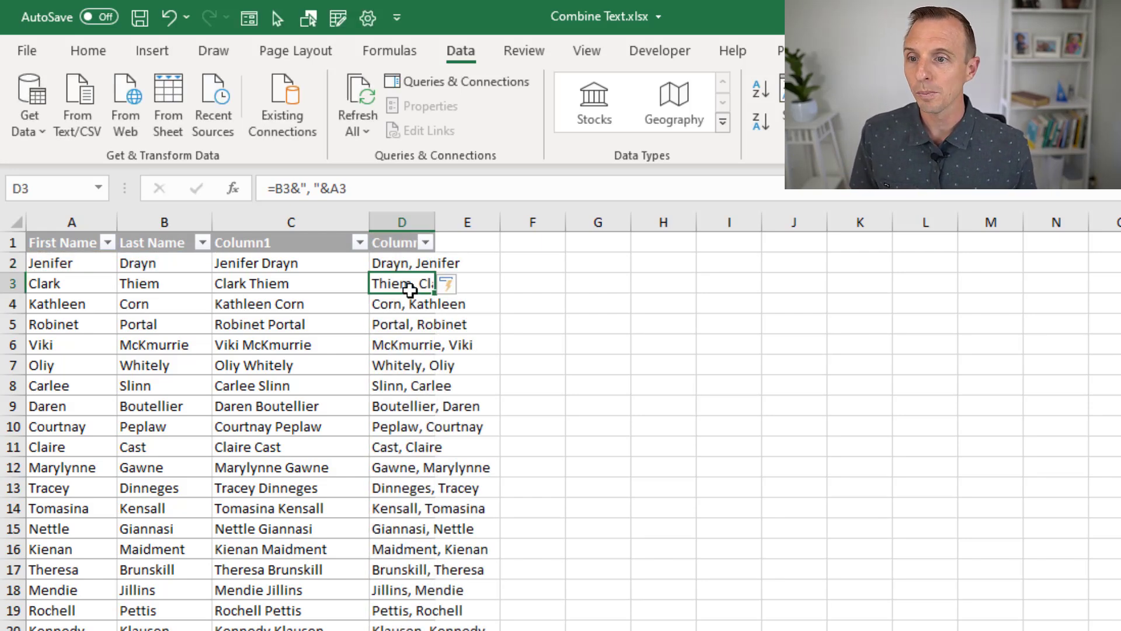
double_click(436, 223)
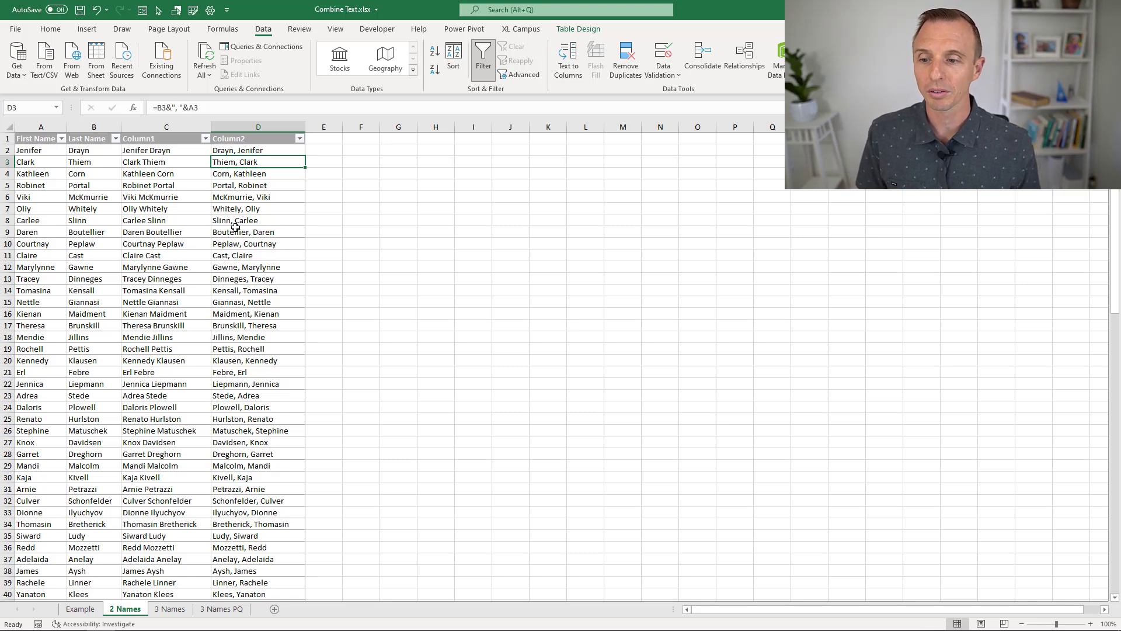
Return to the 3 Names sheet and select cell D2 beside the name table.
left_click(176, 609)
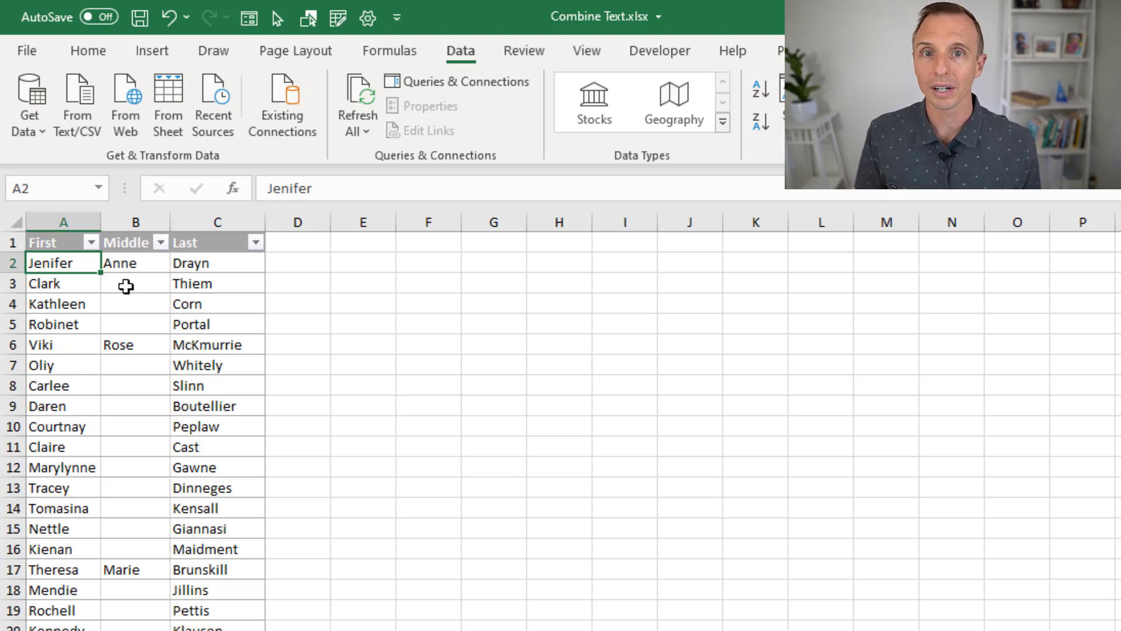
left_click(288, 264)
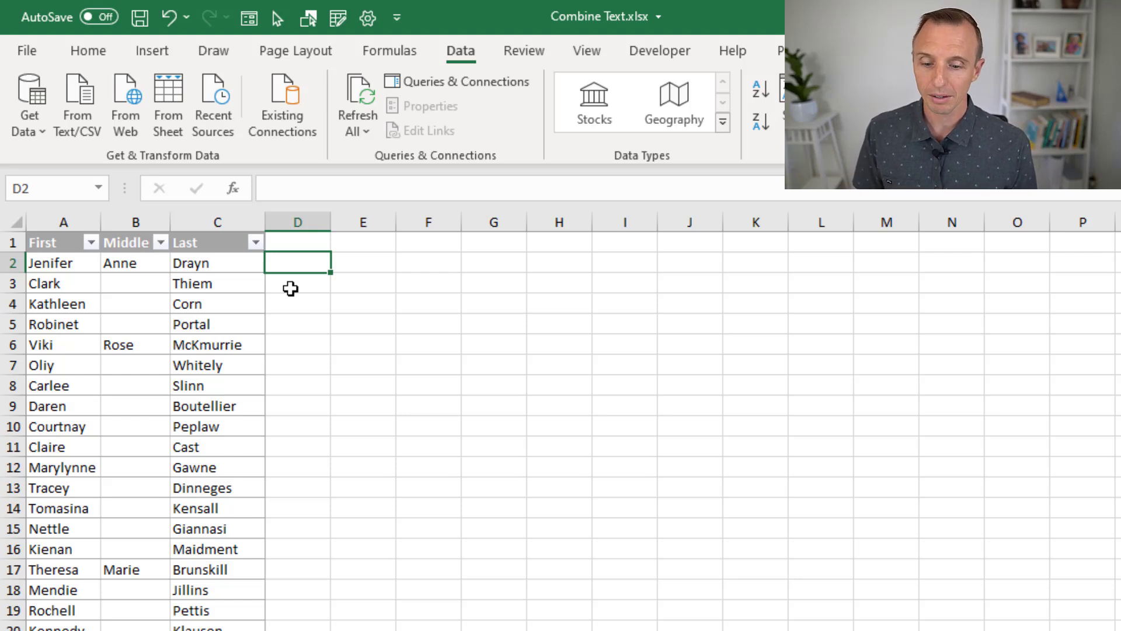
In D2, build =TEXTJOIN(" ",TRUE,A2:C2 joining the three name cells with spaces, ignoring blanks.
type("=text")
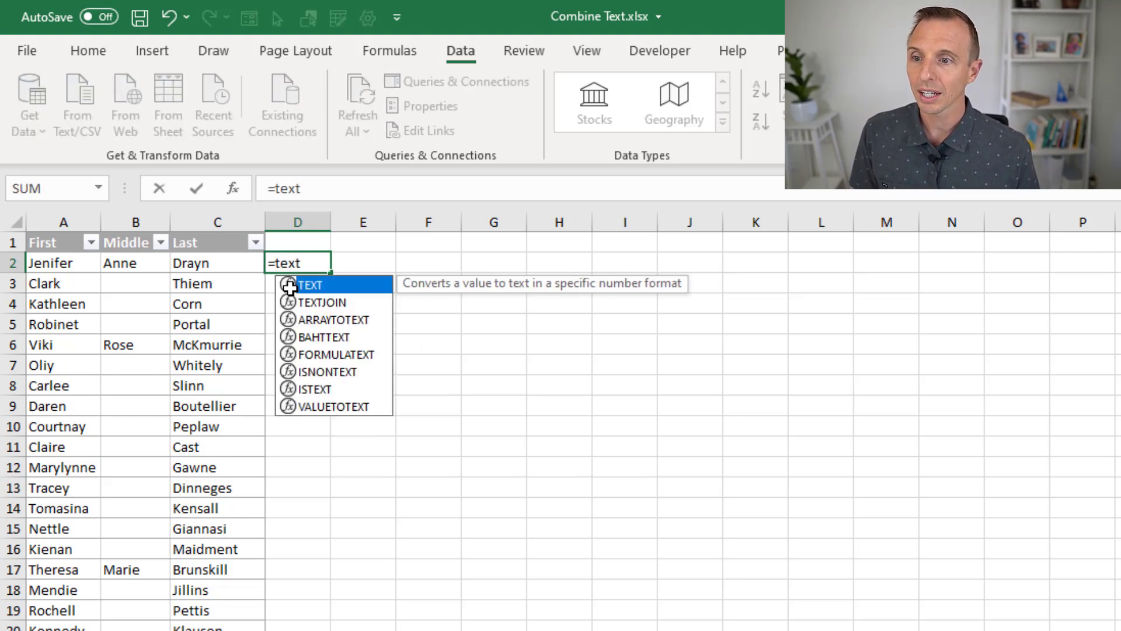
key("Down")
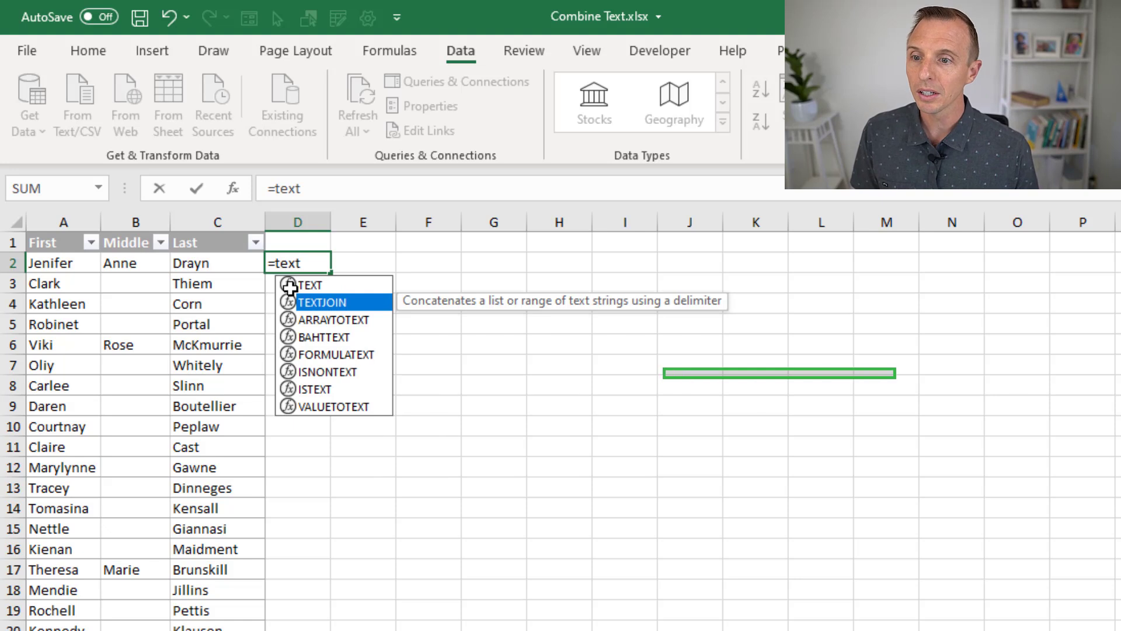
key("Tab")
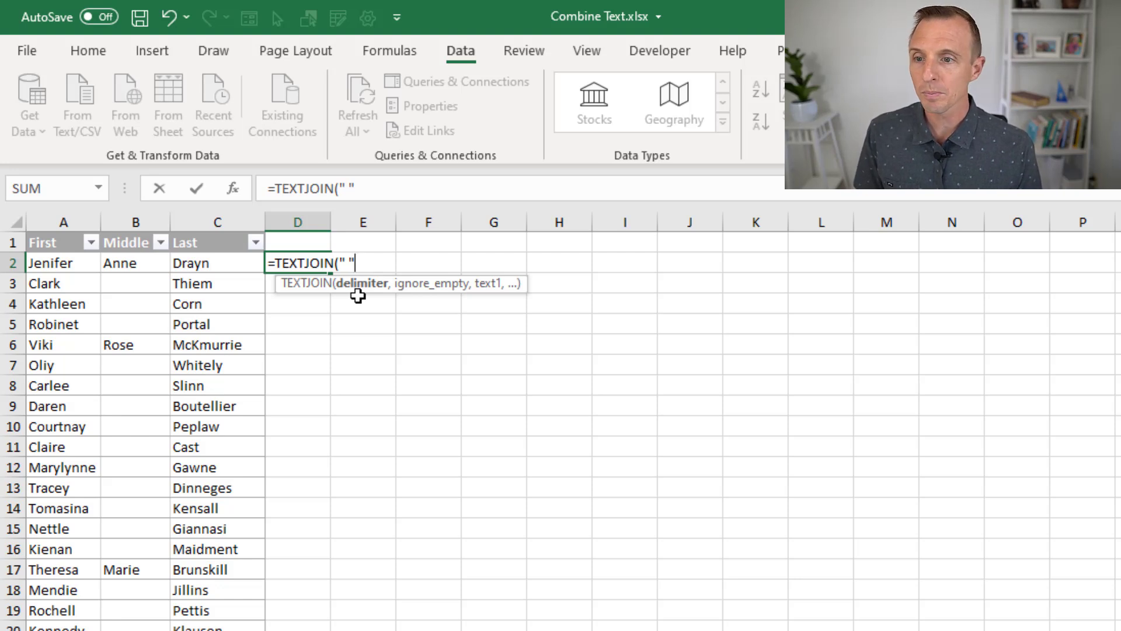
type(",")
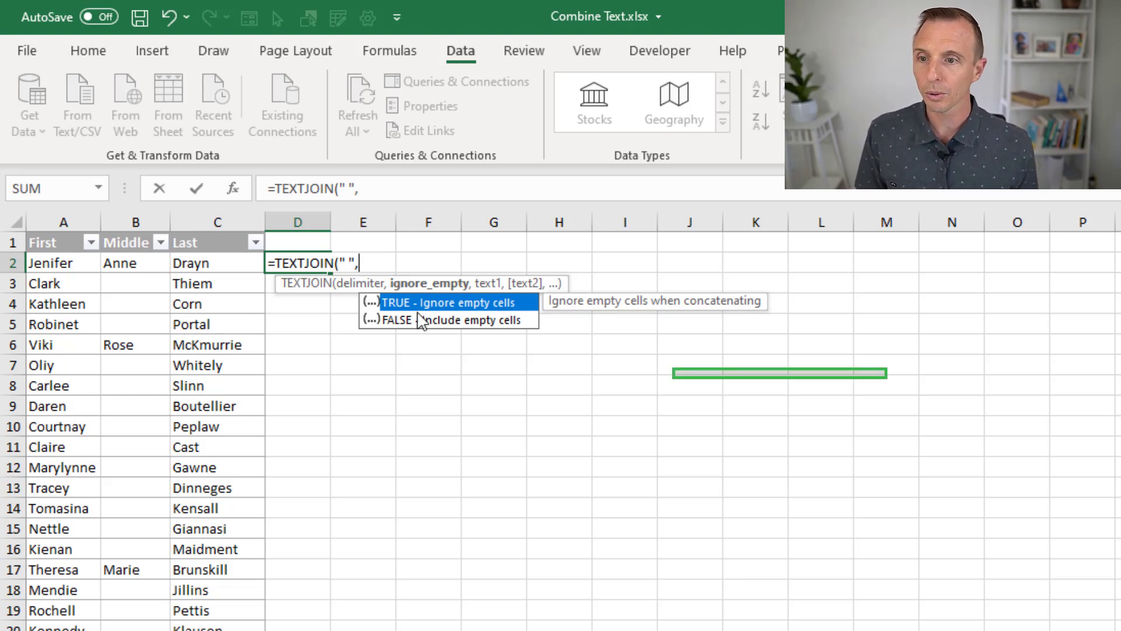
key("Tab")
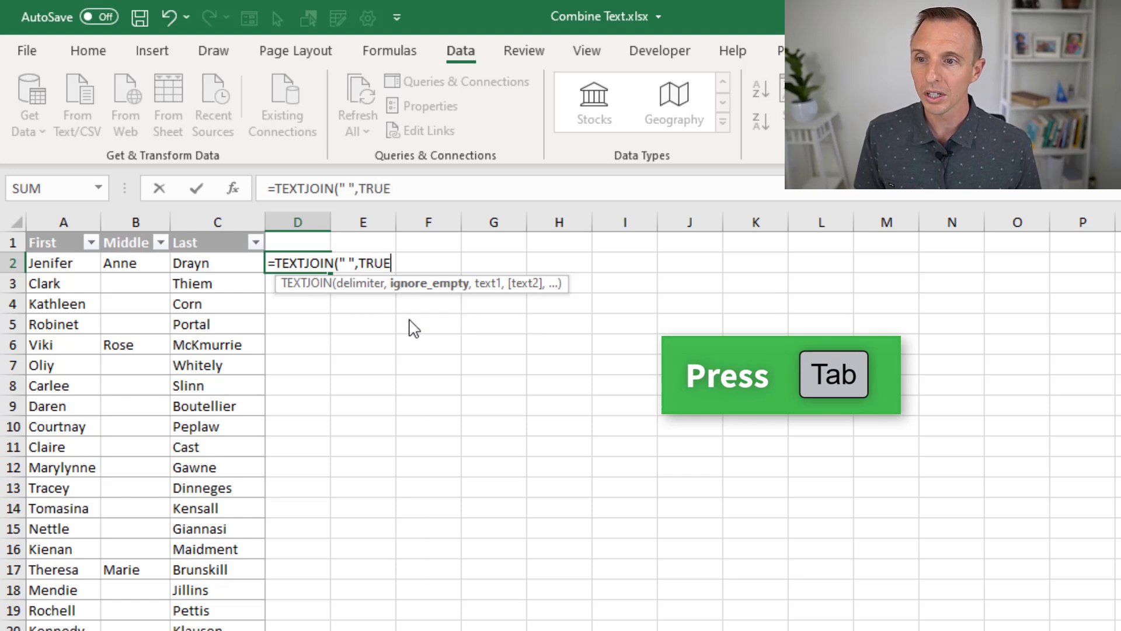
type(",")
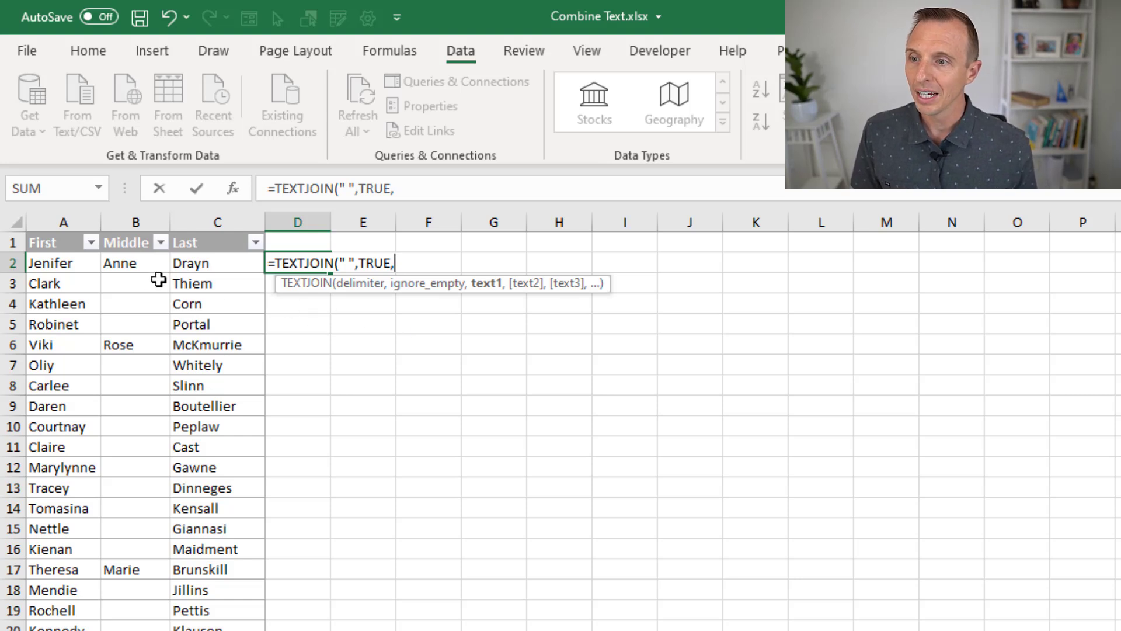
left_click_drag(52, 263, 204, 264)
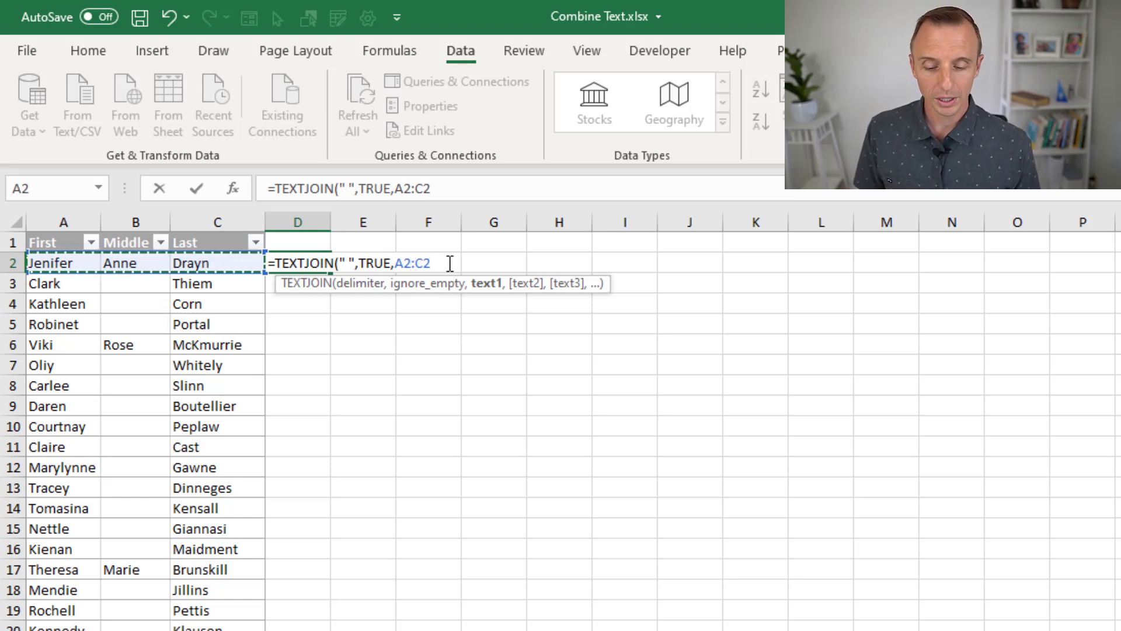
Close and commit the TEXTJOIN formula to fill Column1, autofit column D, and reopen D2's formula.
type(")")
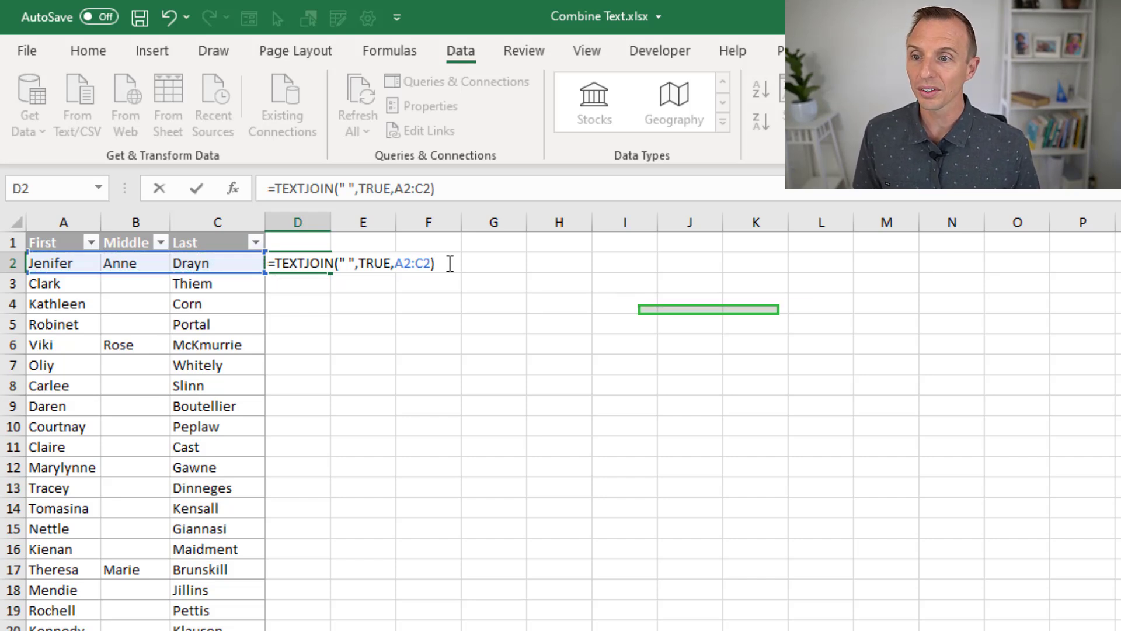
key("Return")
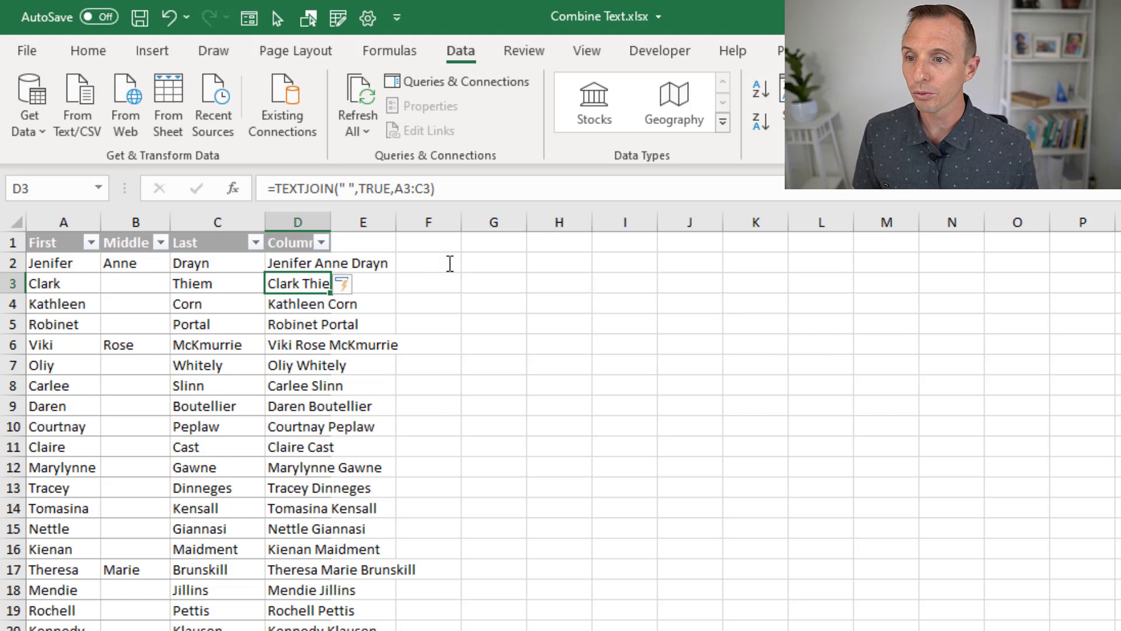
double_click(331, 222)
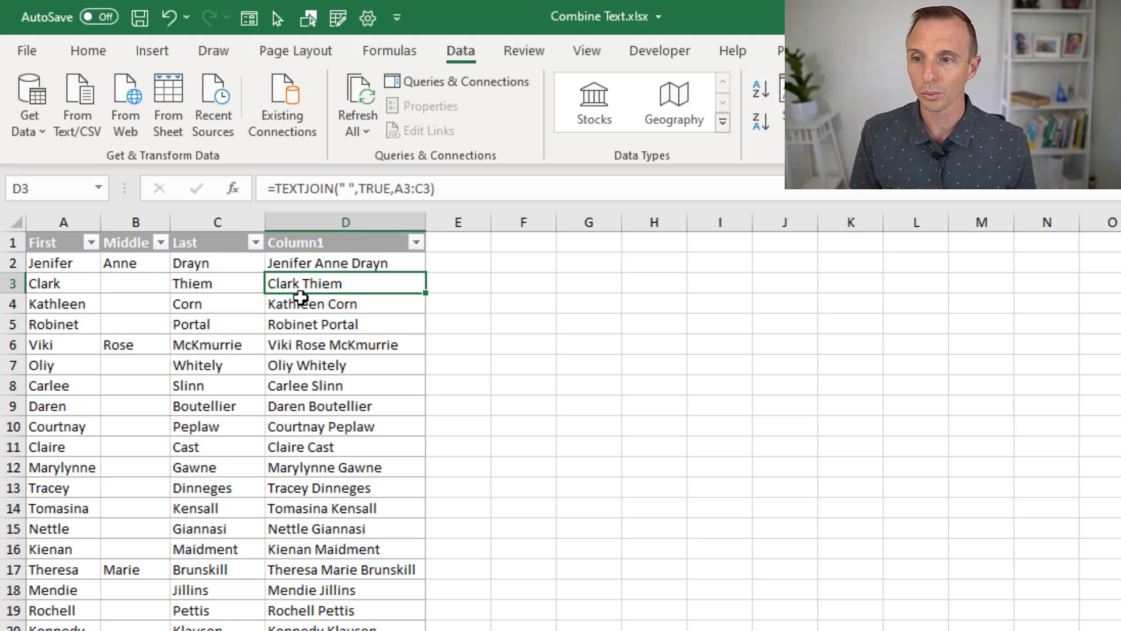
left_click(308, 262)
key("F2")
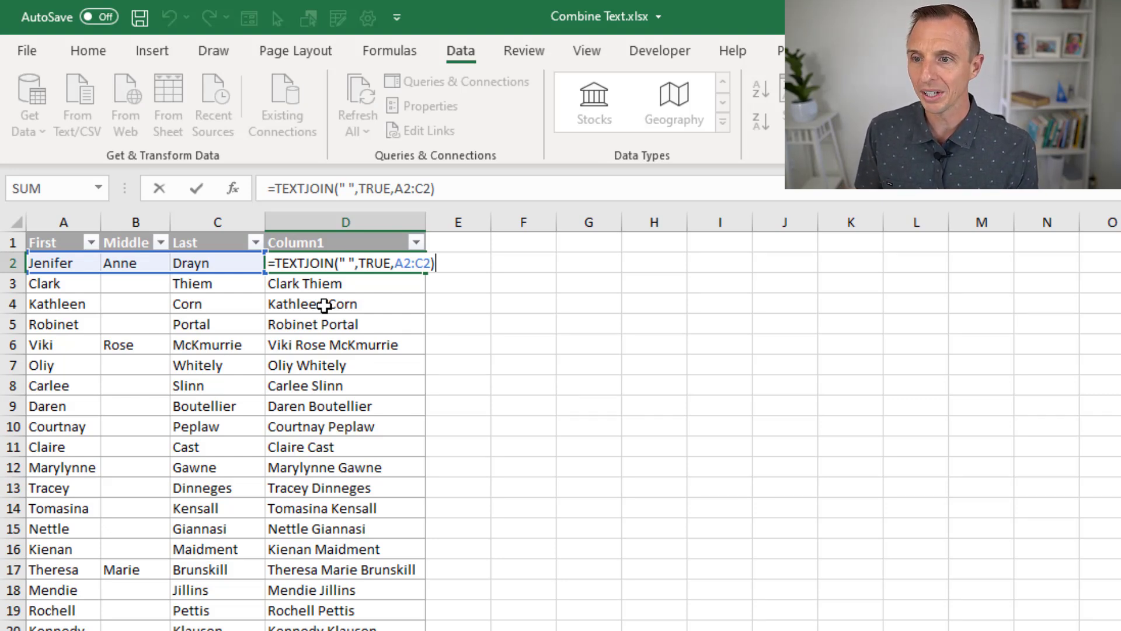
Replace A2:C2 with A2,C2 in the TEXTJOIN formula so Column1 shows first and last names only.
left_click(397, 262)
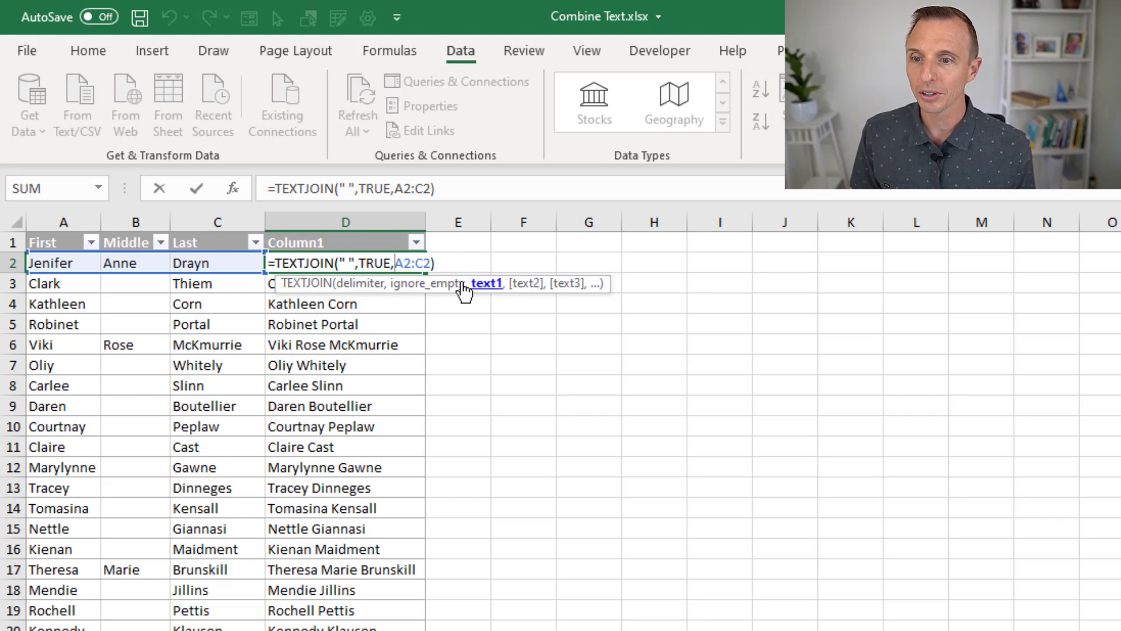
key("Delete")
key("Delete")
key("Delete")
key("Delete")
key("Delete")
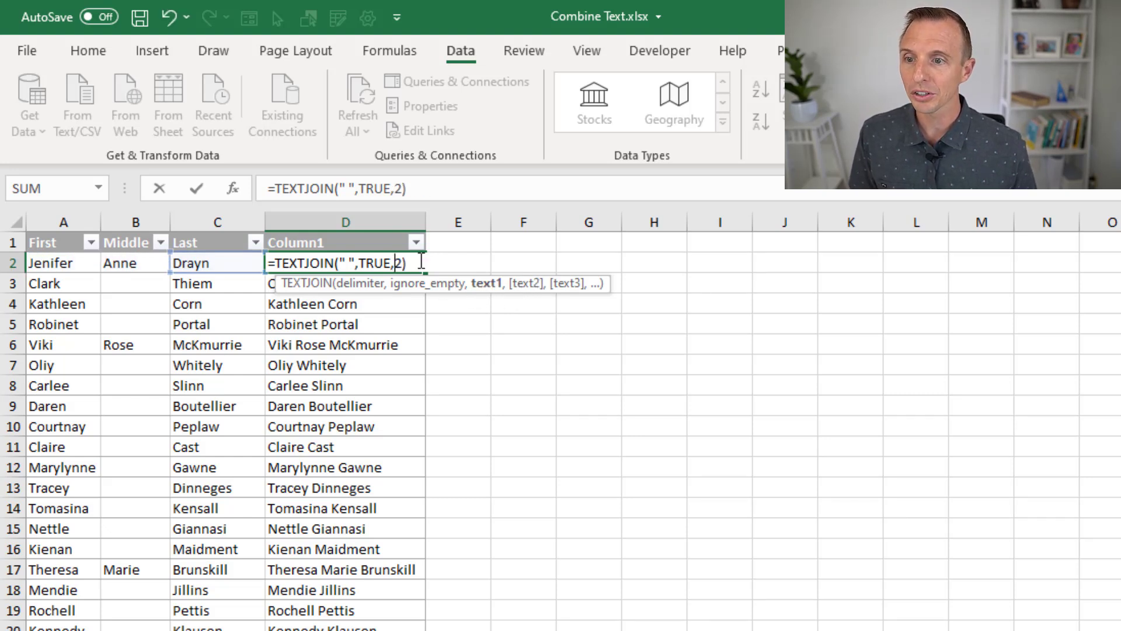
left_click(62, 264)
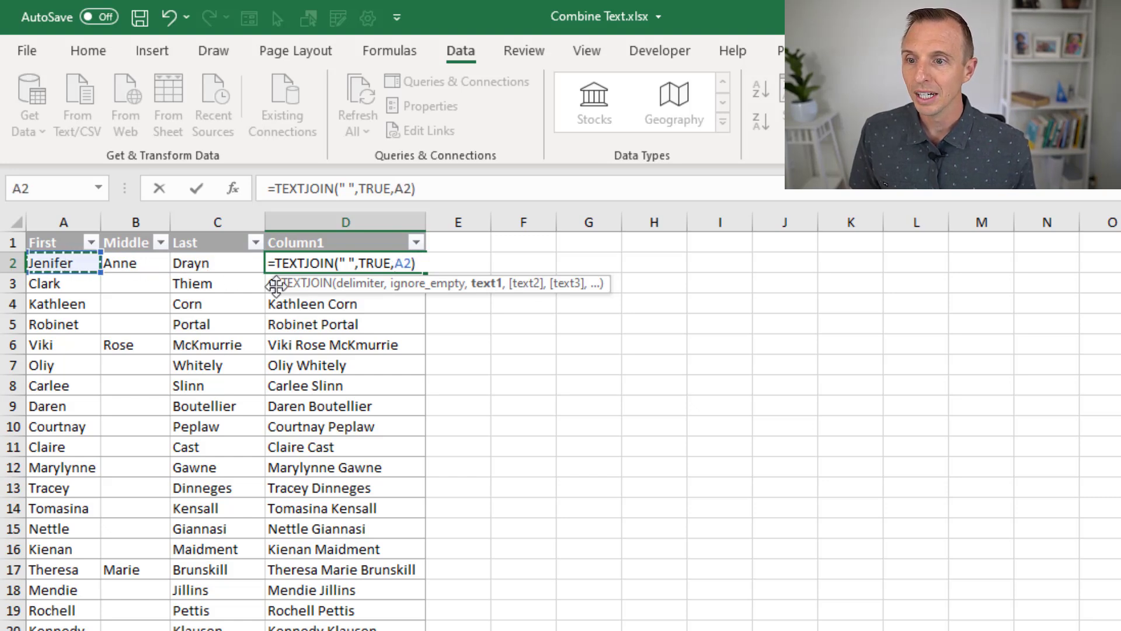
type(",")
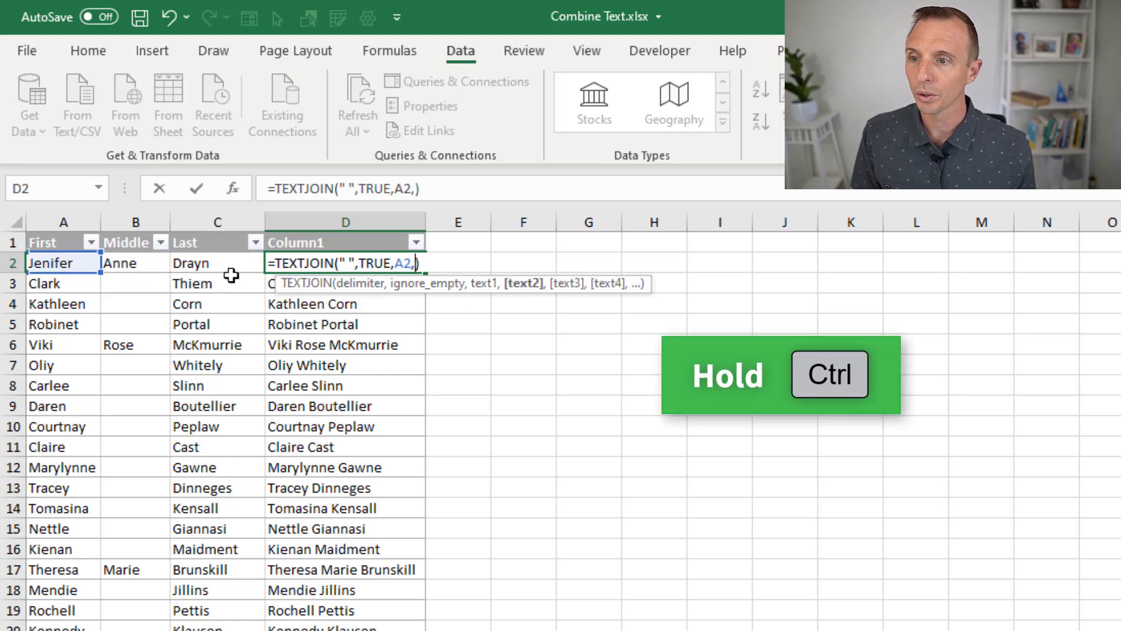
left_click(214, 264, "ctrl")
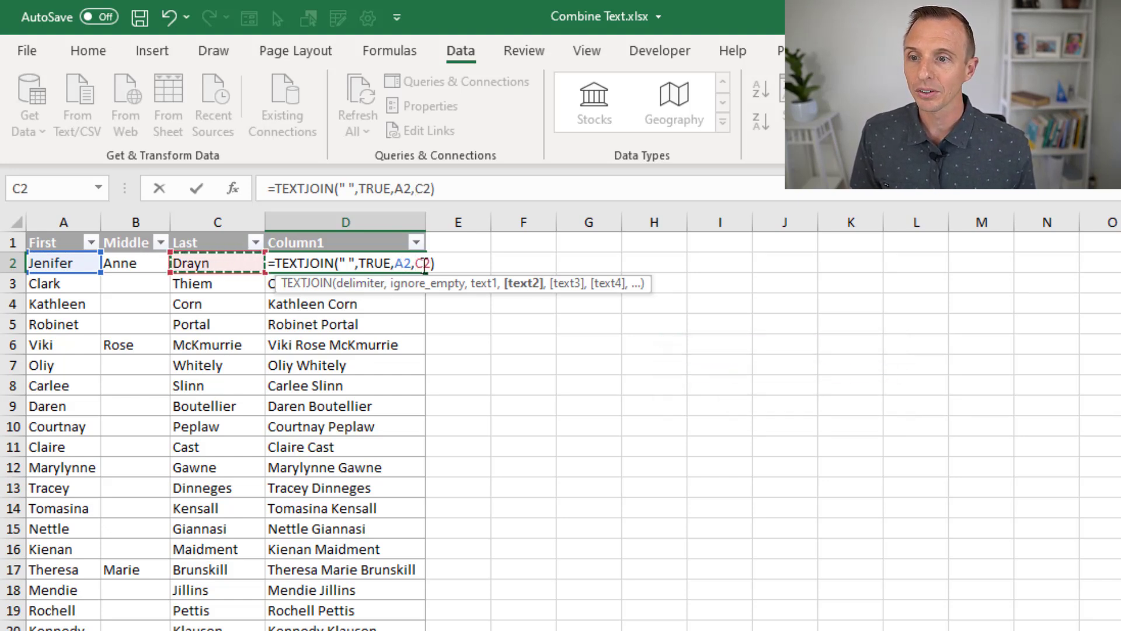
key("Return")
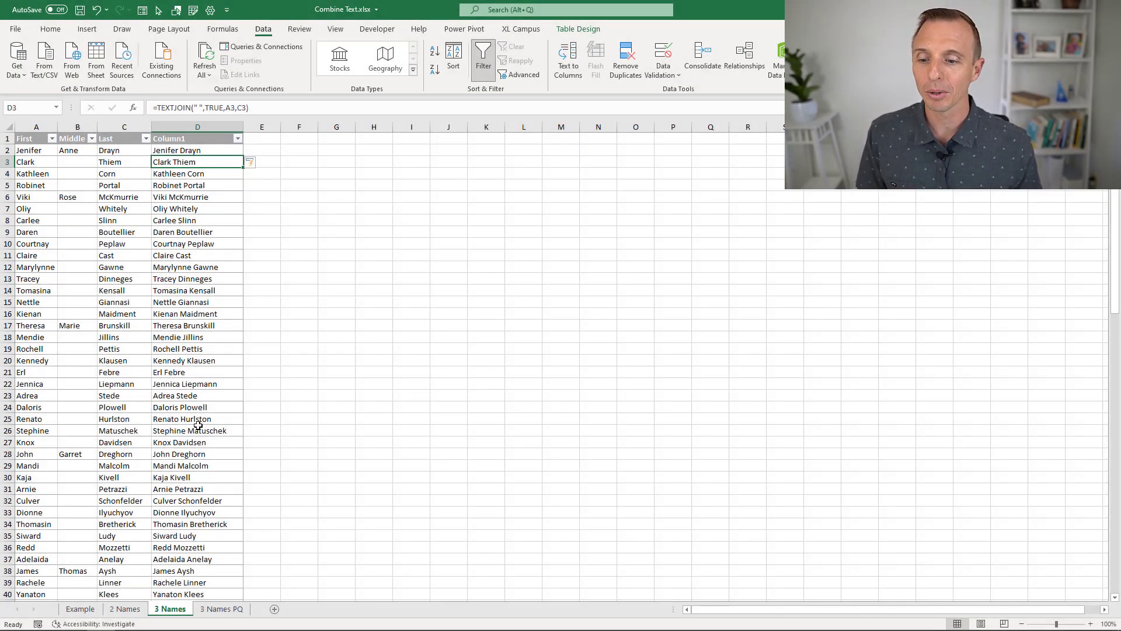
On the 3 Names PQ sheet, load the name table into Power Query with Data > From Sheet.
left_click(221, 610)
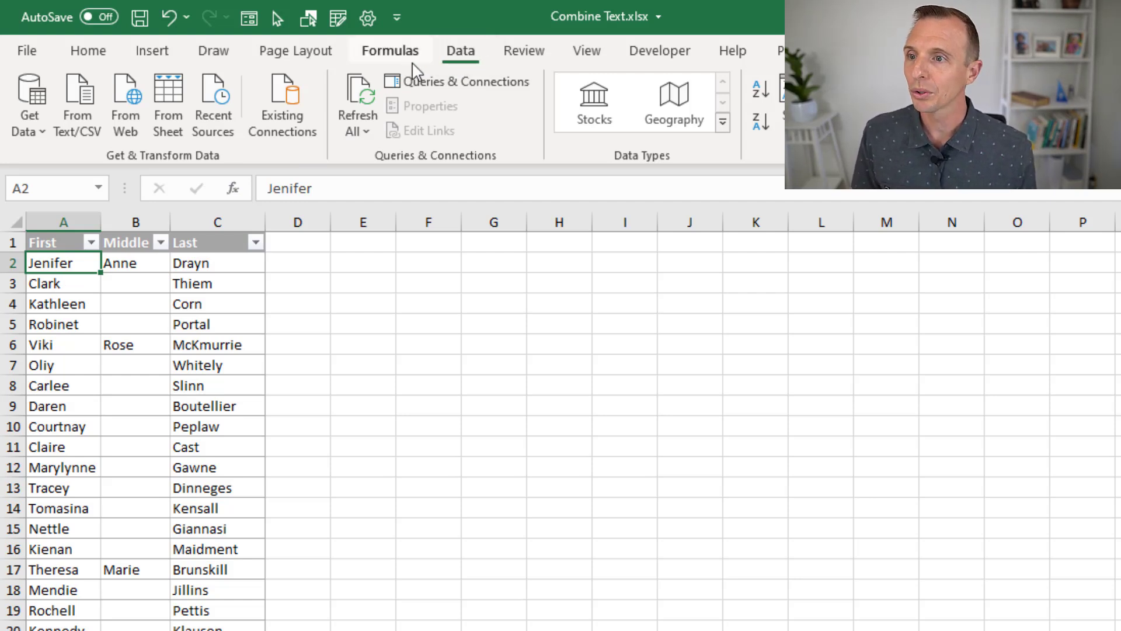
left_click(167, 118)
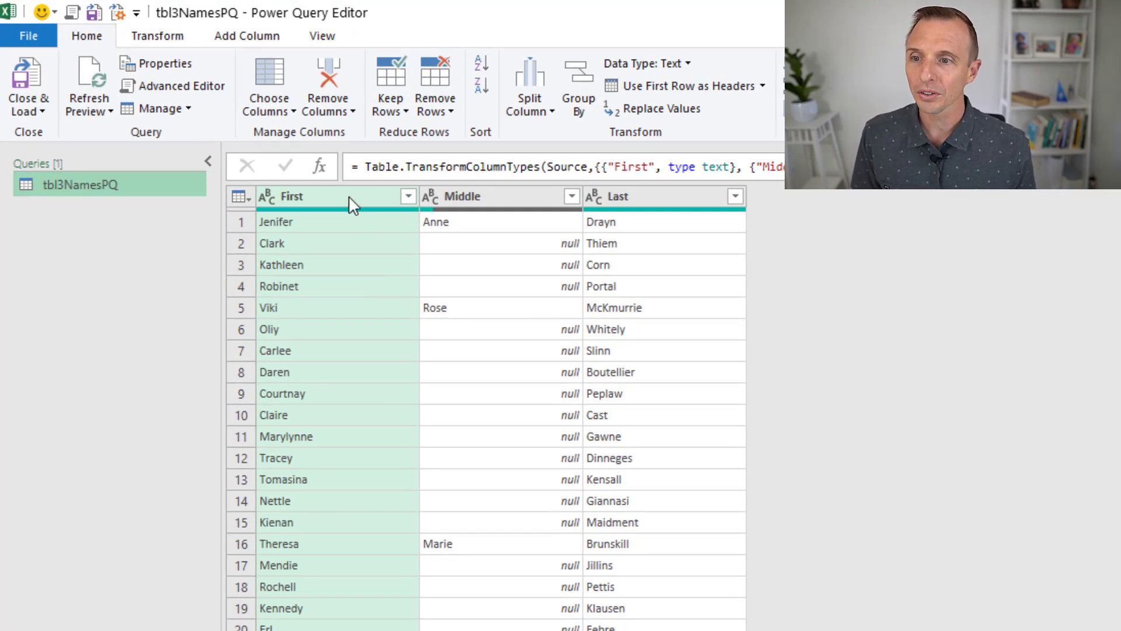
Select the First, Middle and Last columns together in the tbl3NamesPQ query.
left_click(342, 194)
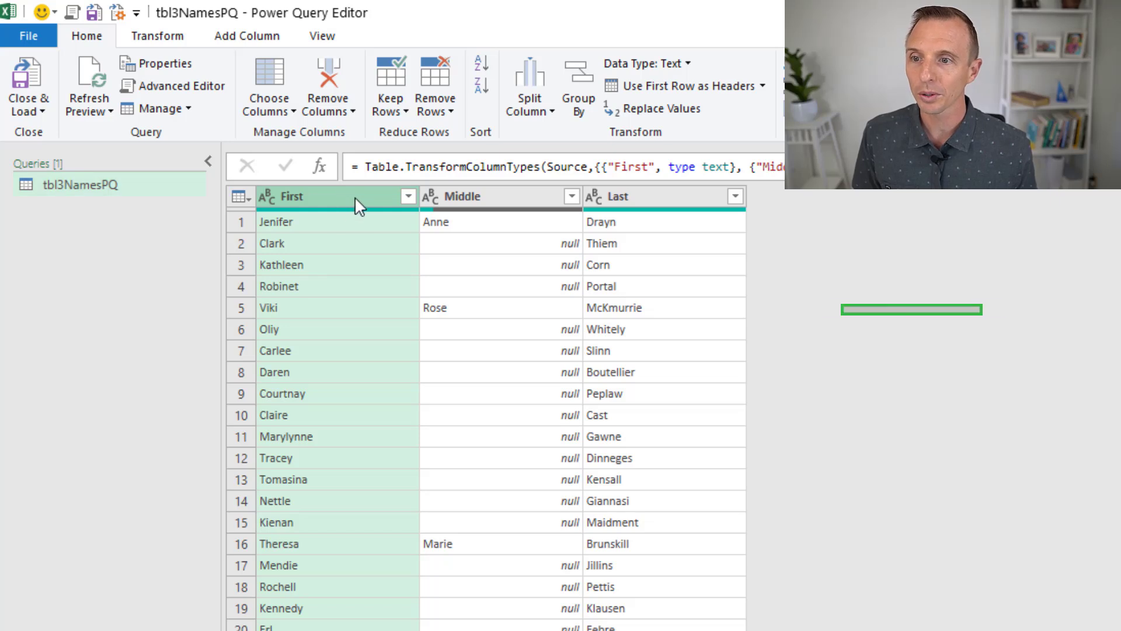
left_click(666, 199, "shift")
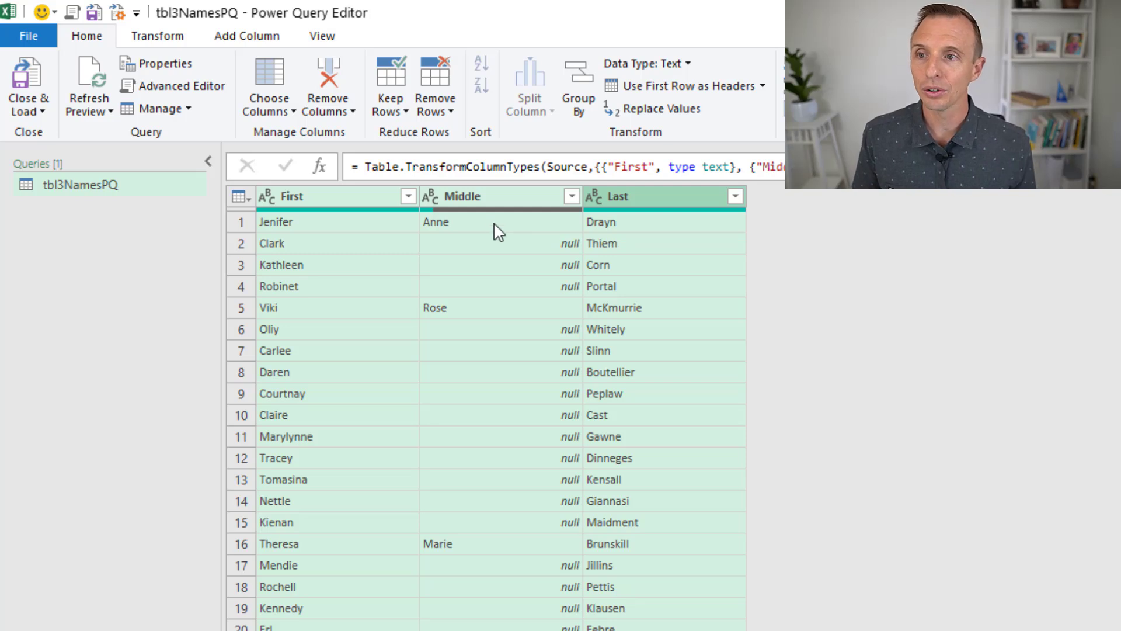
left_click(255, 40)
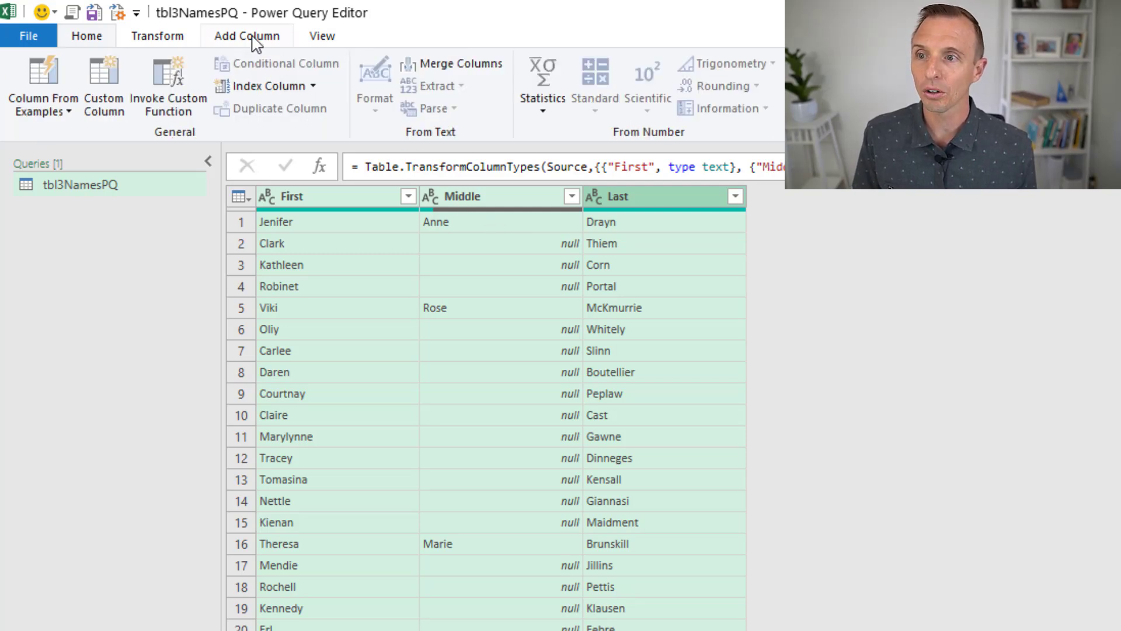
Merge the selected name columns with a Space separator into a new column named 'Full Name'.
left_click(428, 68)
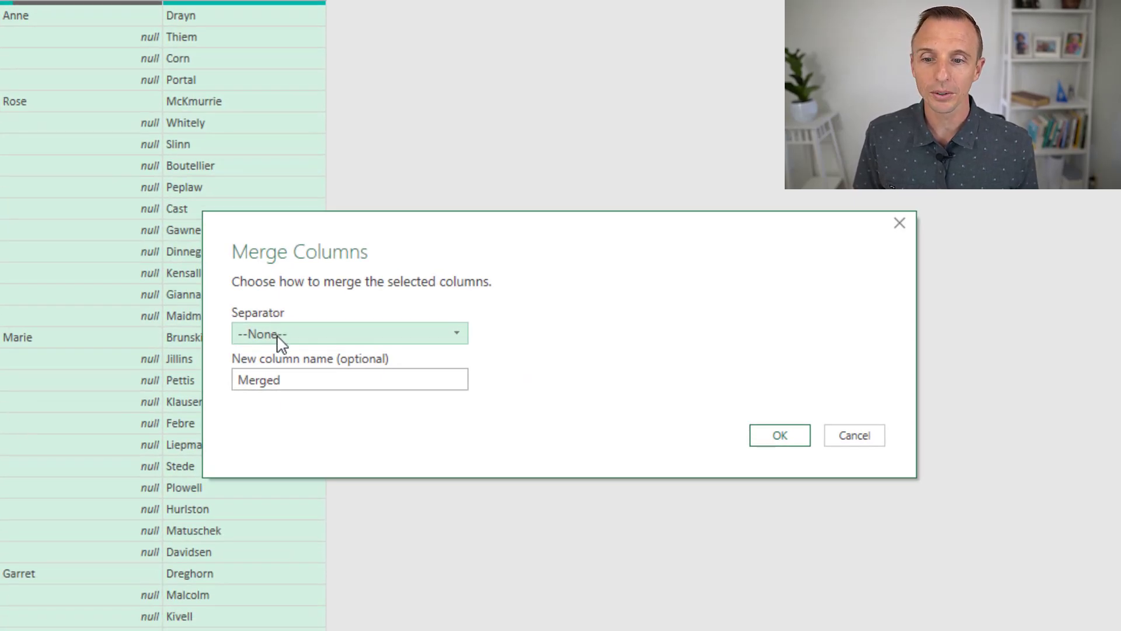
left_click(277, 336)
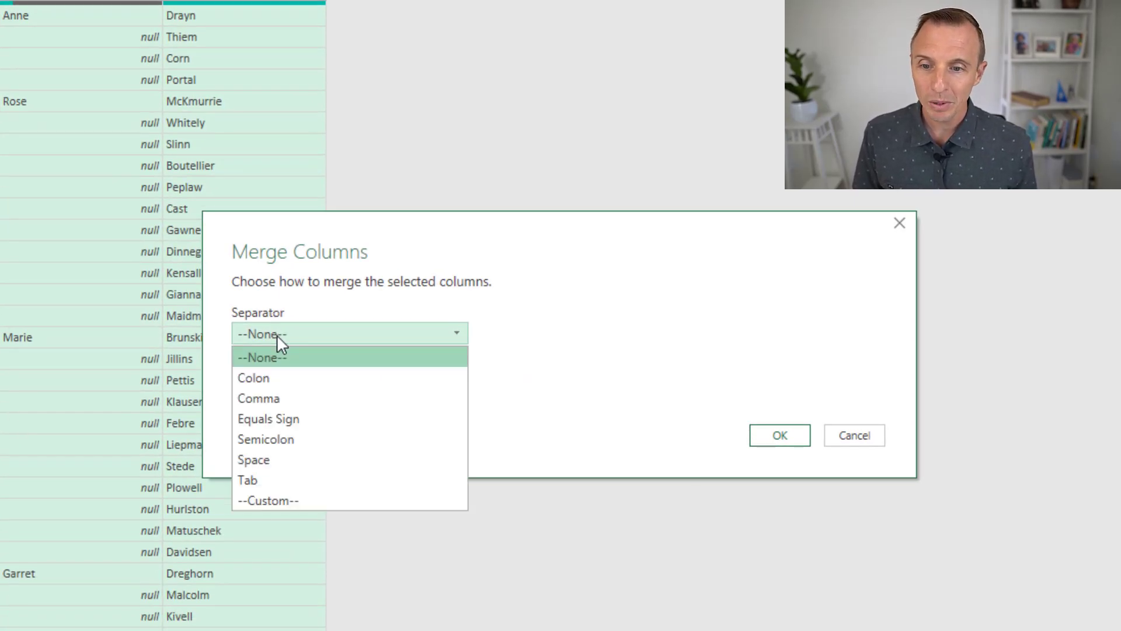
left_click(270, 463)
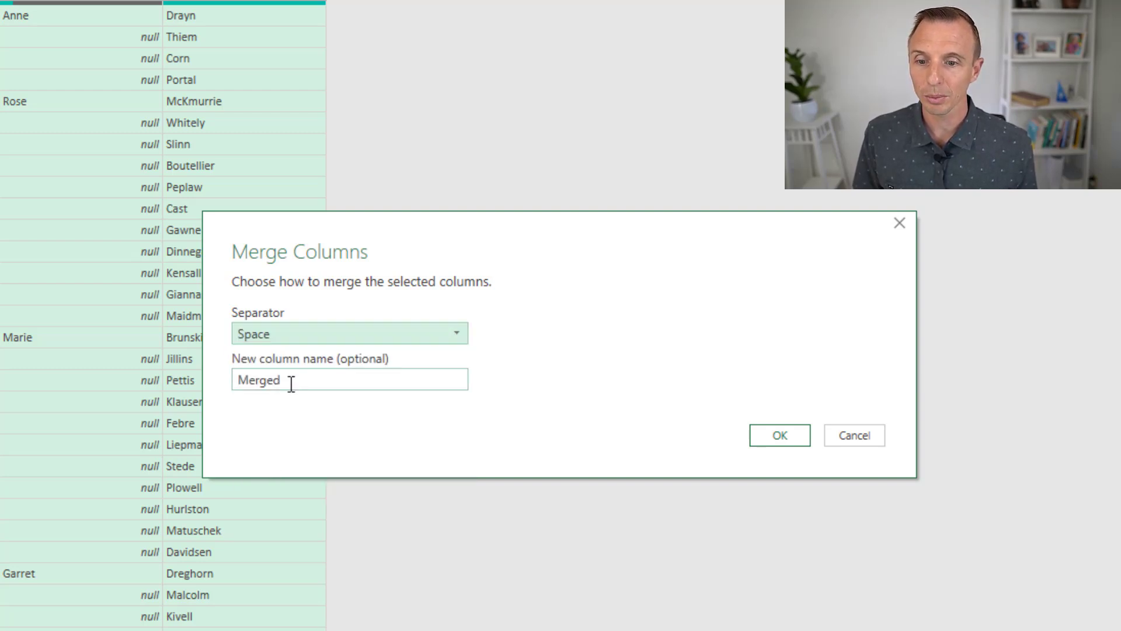
left_click_drag(290, 380, 233, 383)
type("Full Name")
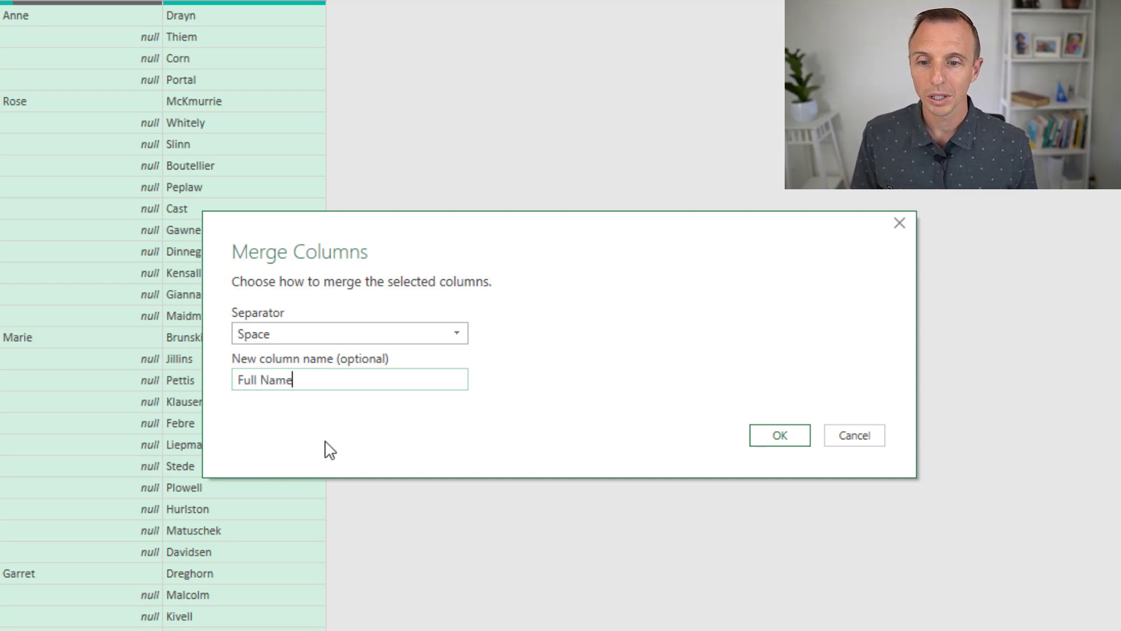
key("Return")
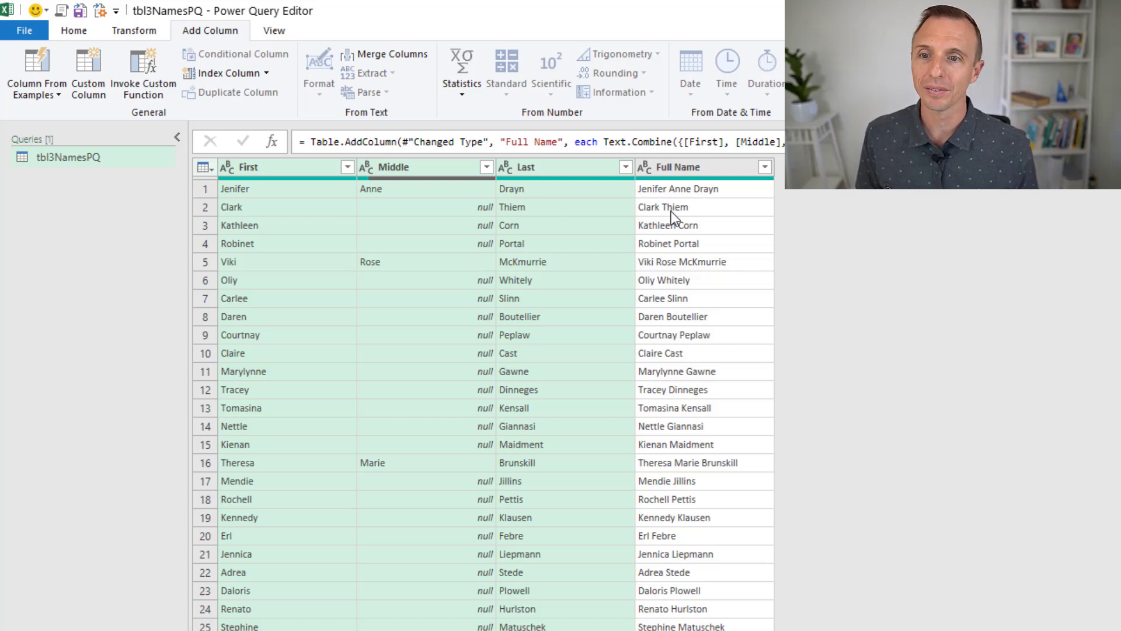
Select the Last column, then add the First column to the selection.
left_click(553, 167)
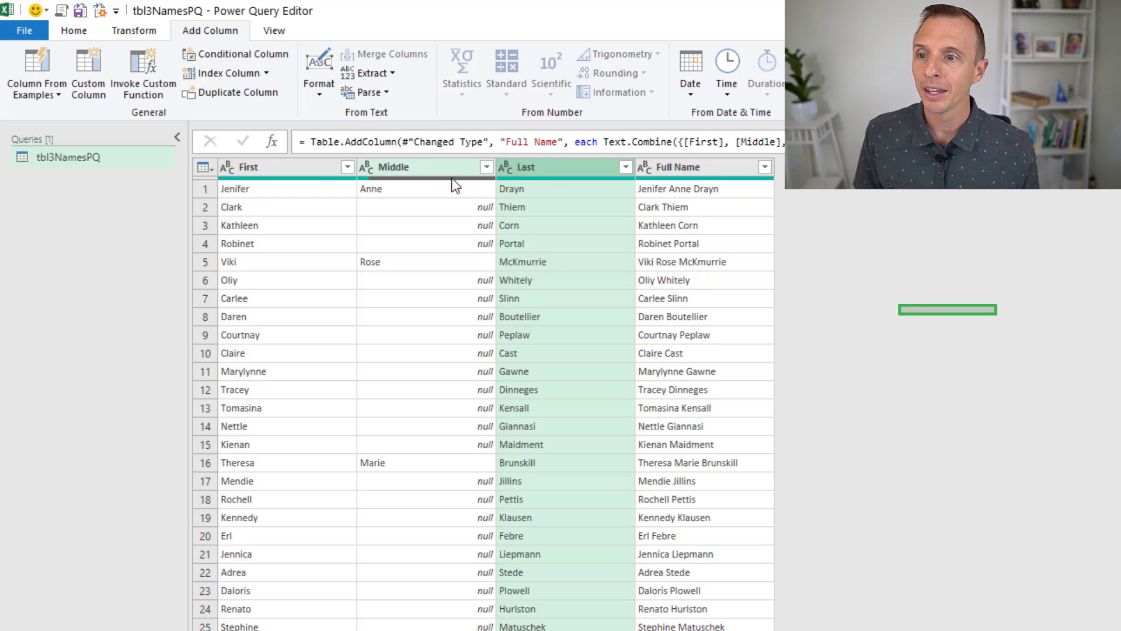
left_click(268, 170, "ctrl")
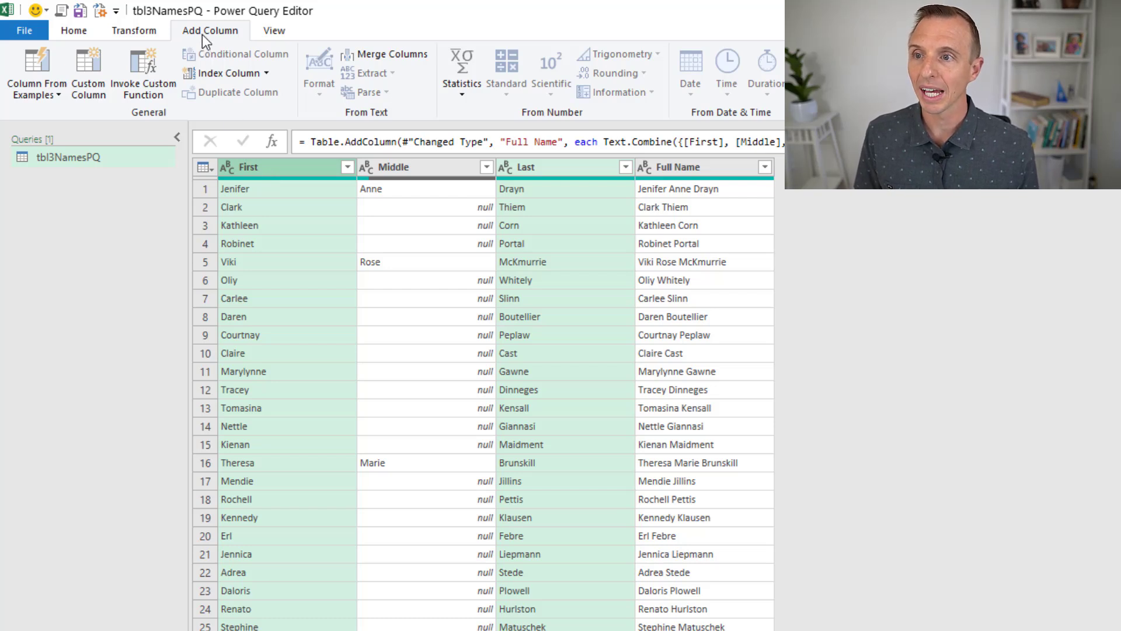
Merge Last and First with a custom comma separator into a new column named 'Last, First'.
left_click(375, 54)
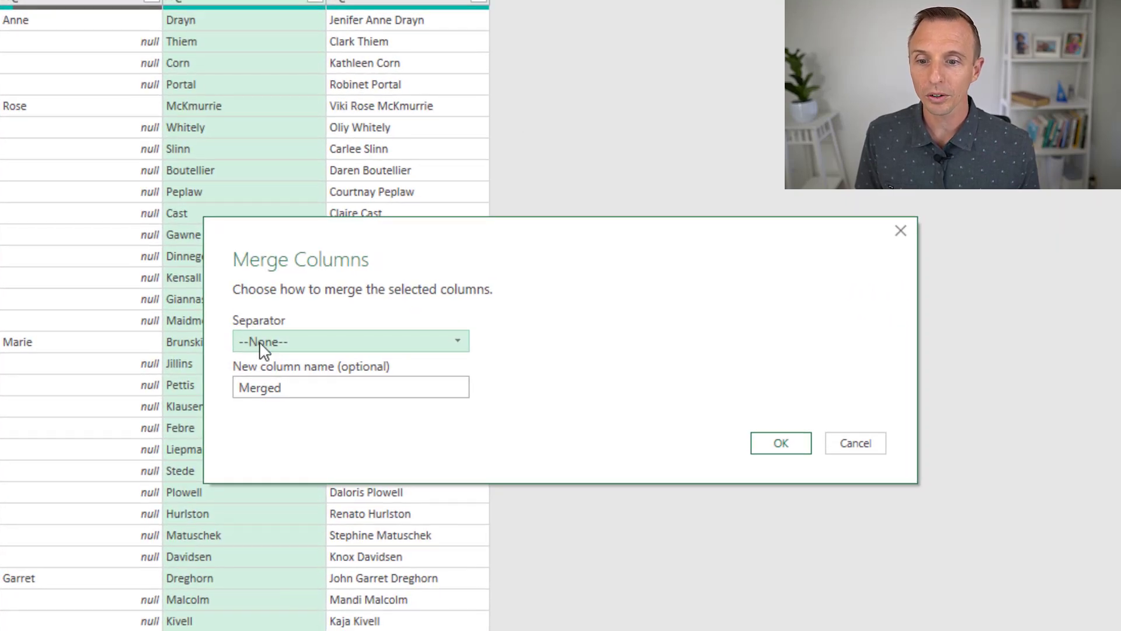
left_click(552, 453)
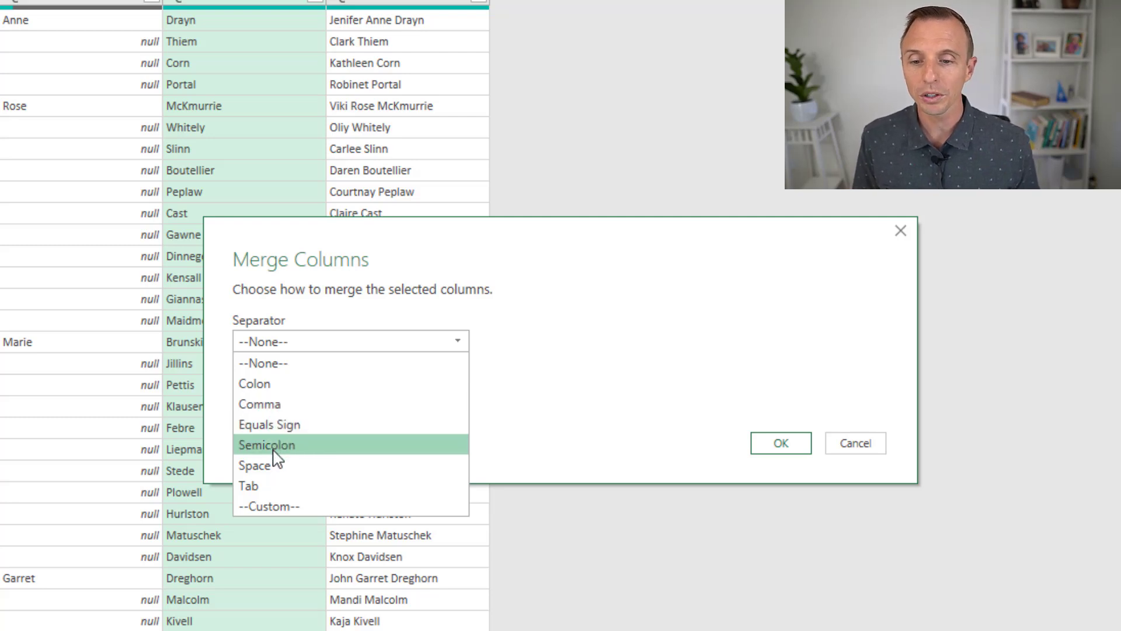
left_click(278, 506)
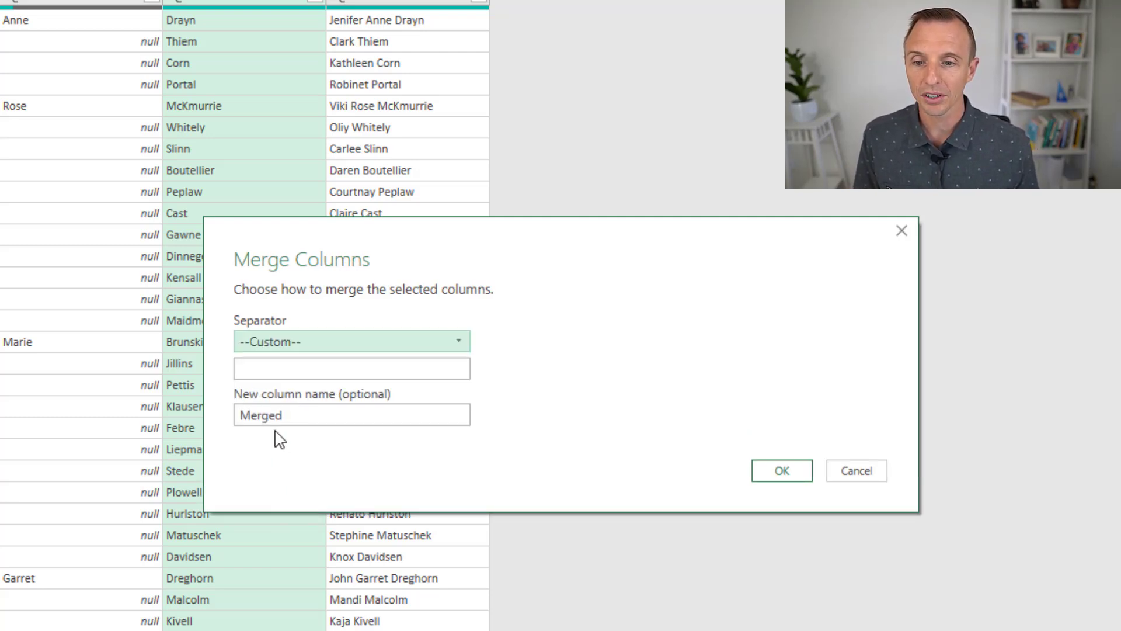
left_click(268, 369)
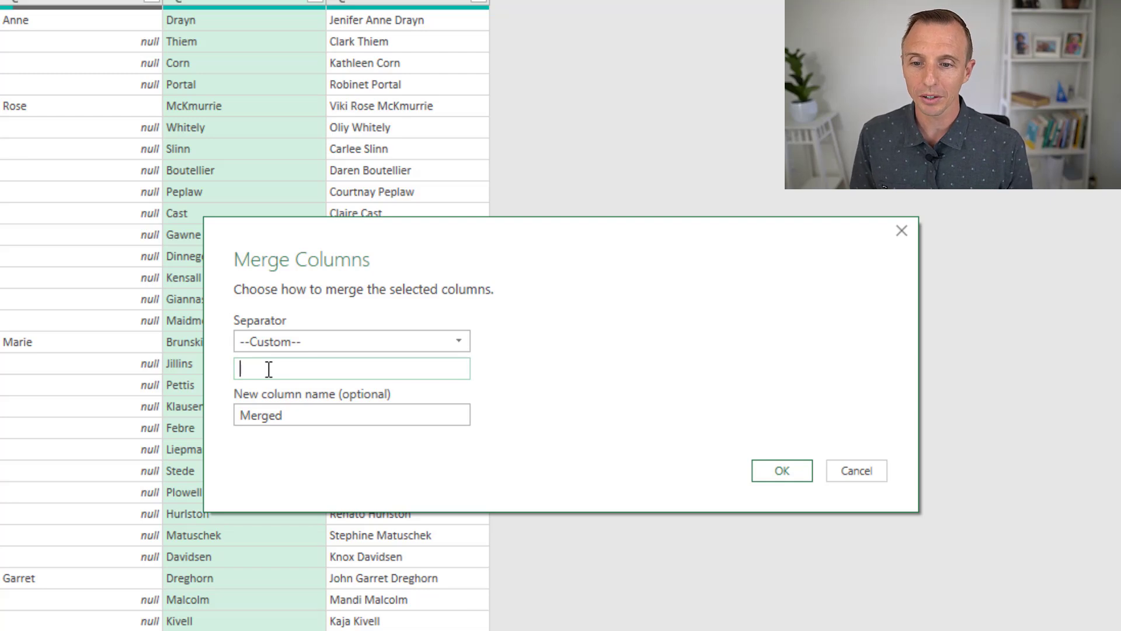
type(",")
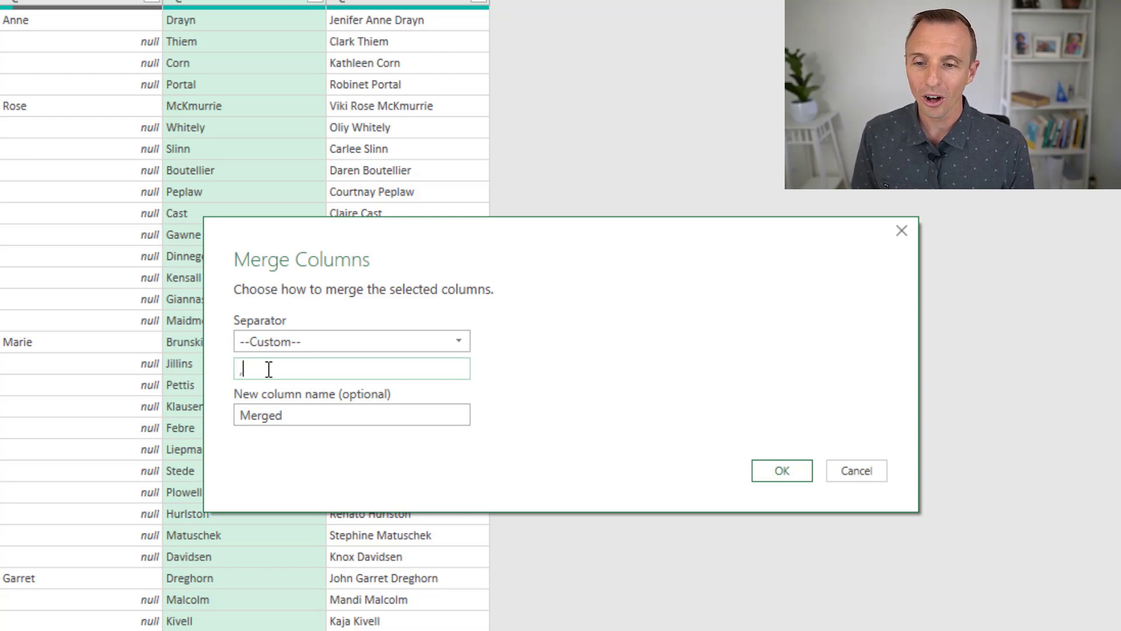
left_click_drag(288, 416, 228, 416)
type("Last")
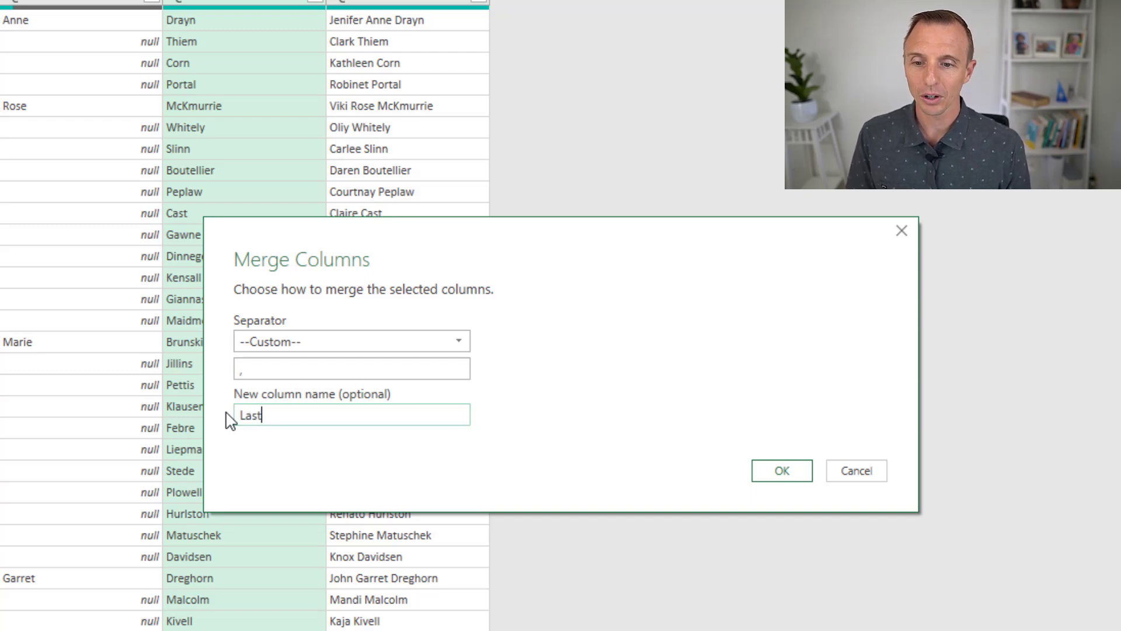
type(", First")
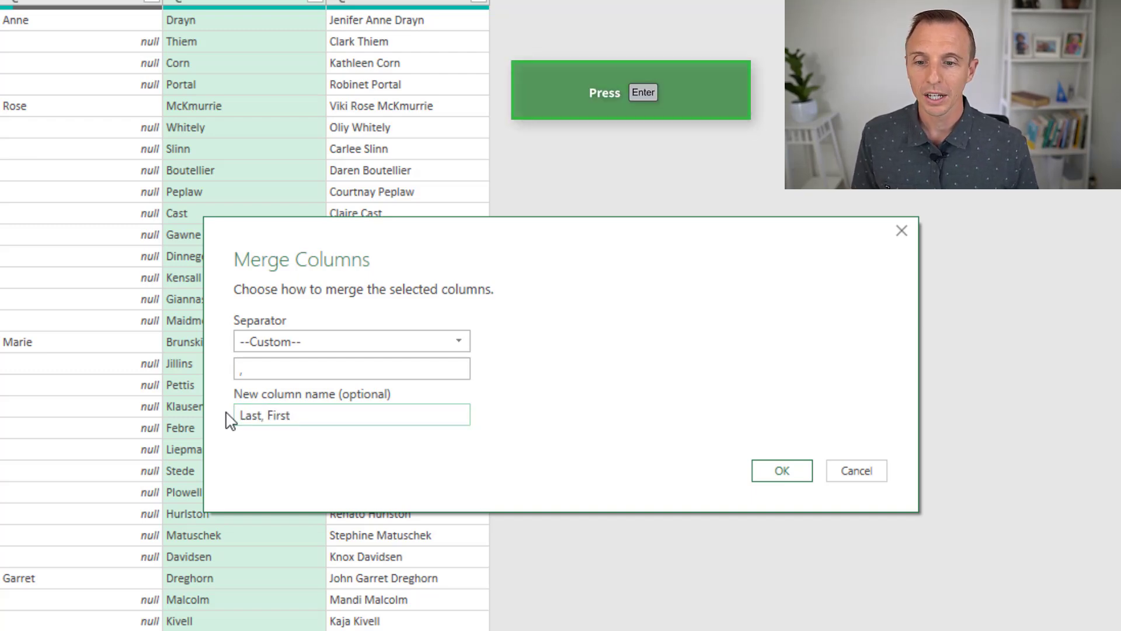
key("Return")
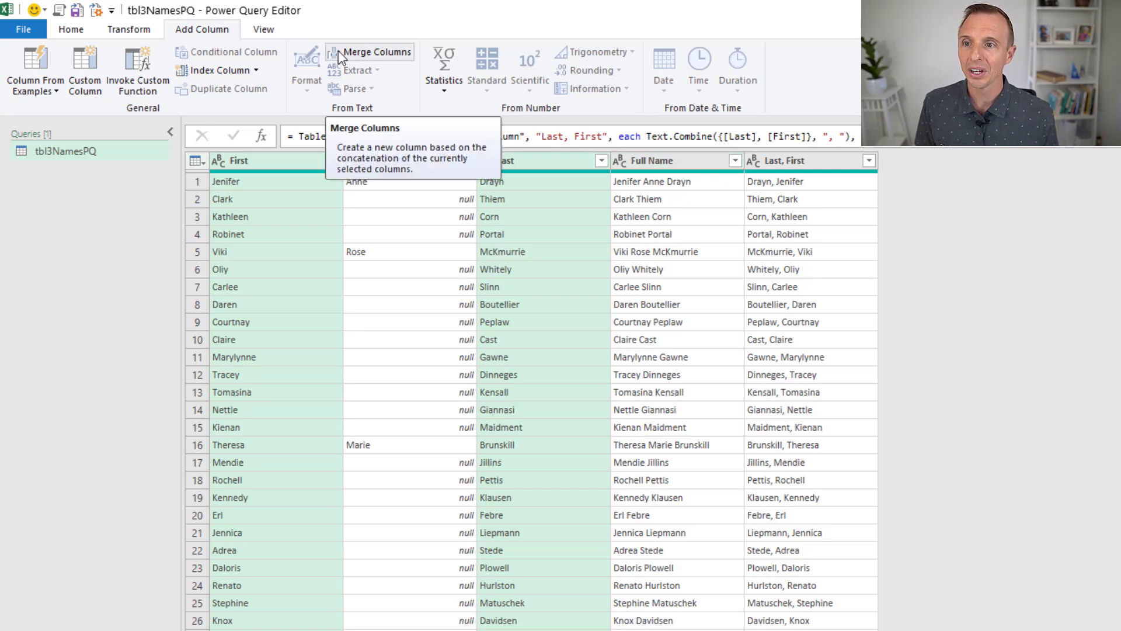
Look over the Transform column commands, then return to the Home ribbon commands.
left_click(127, 32)
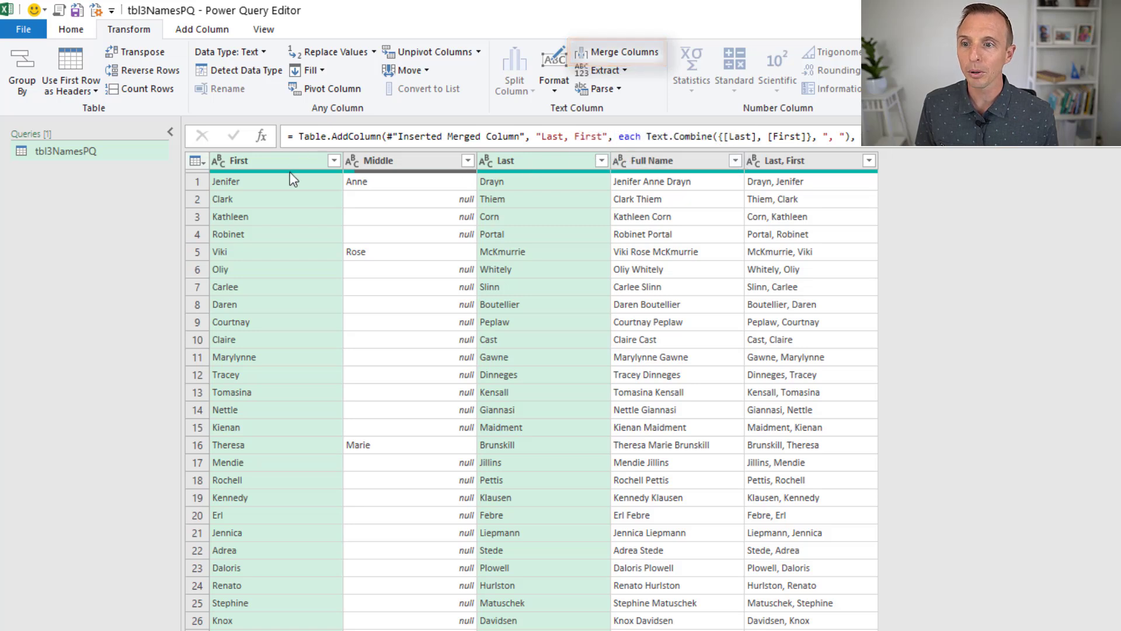
mouse_move(291, 173)
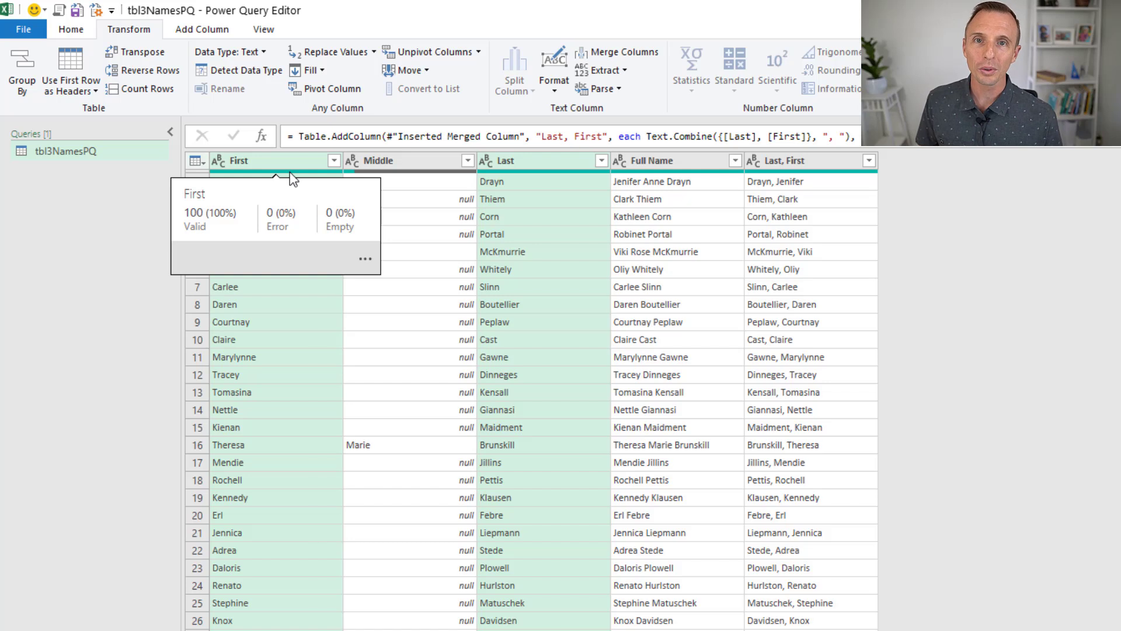
left_click(69, 30)
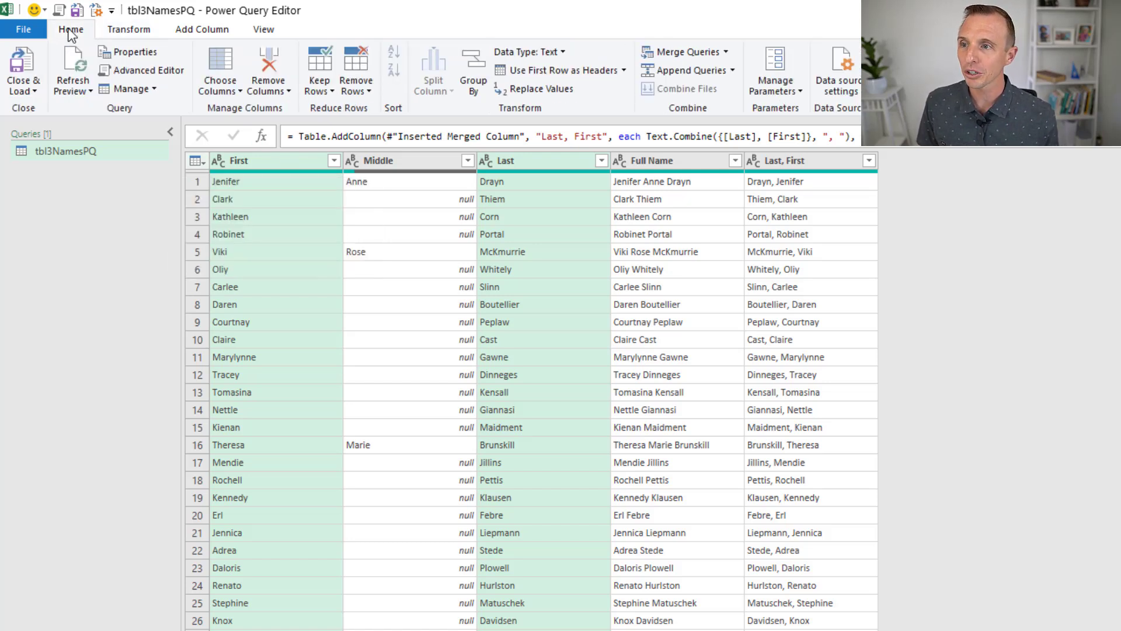
Close & Load the query to a new tbl3NamesPQ sheet, compare with 3 Names PQ, and refresh it.
left_click(21, 66)
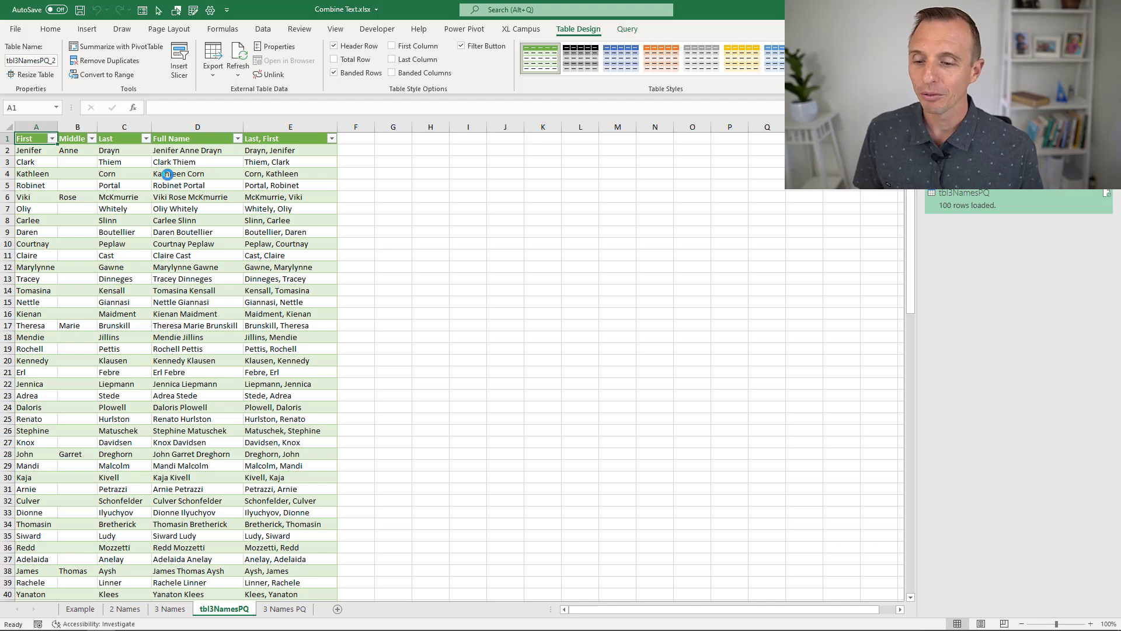
left_click(281, 609)
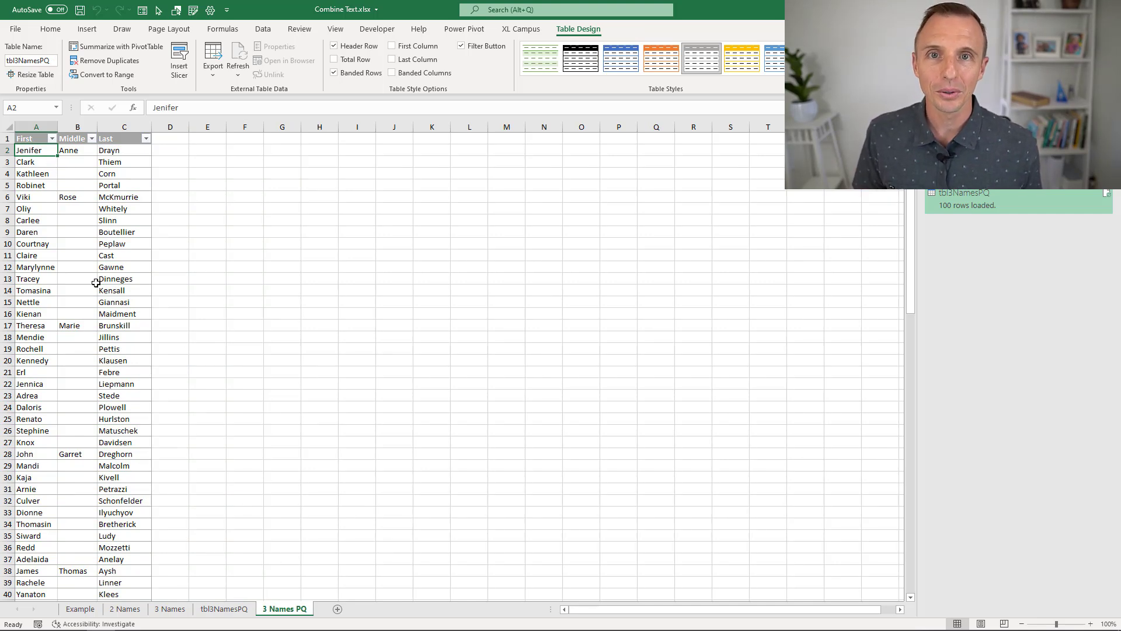
left_click(216, 611)
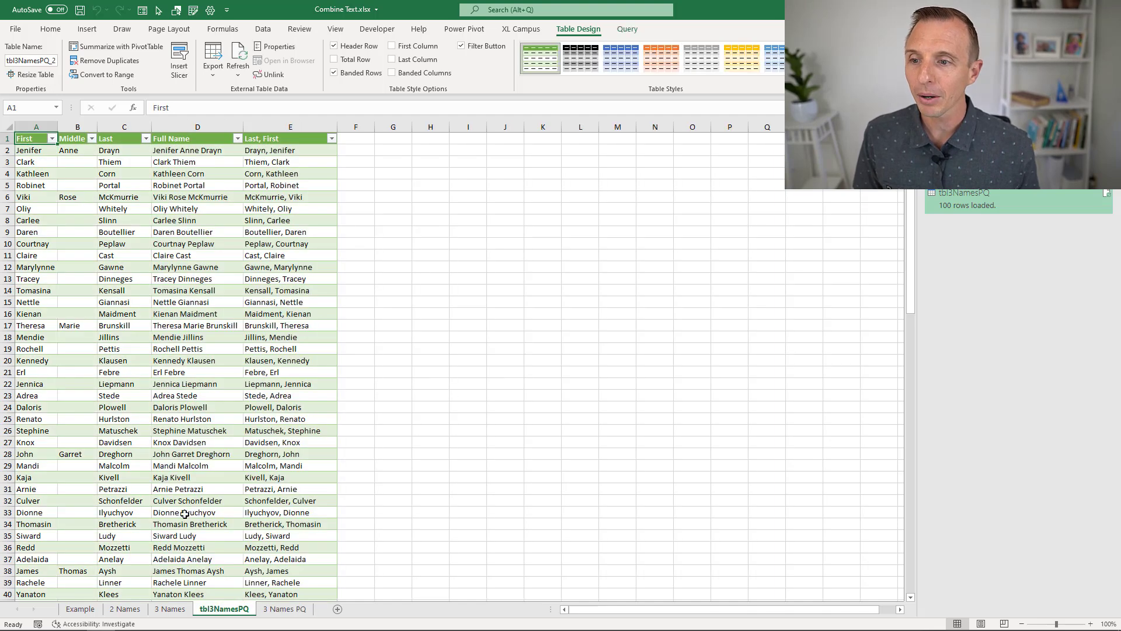
right_click(115, 202)
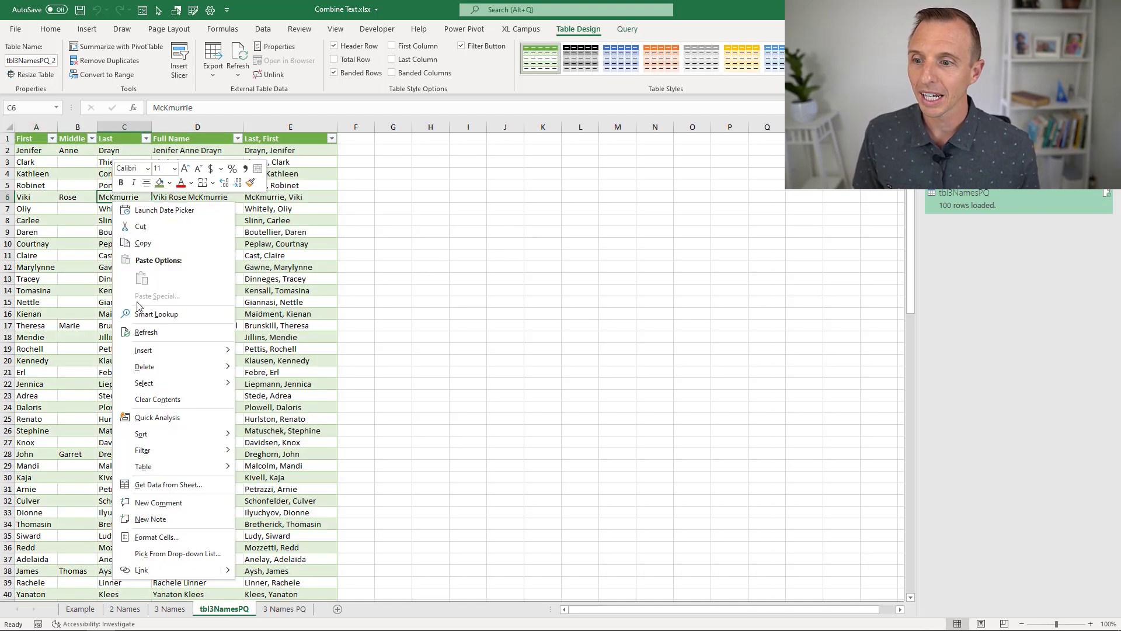
left_click(141, 333)
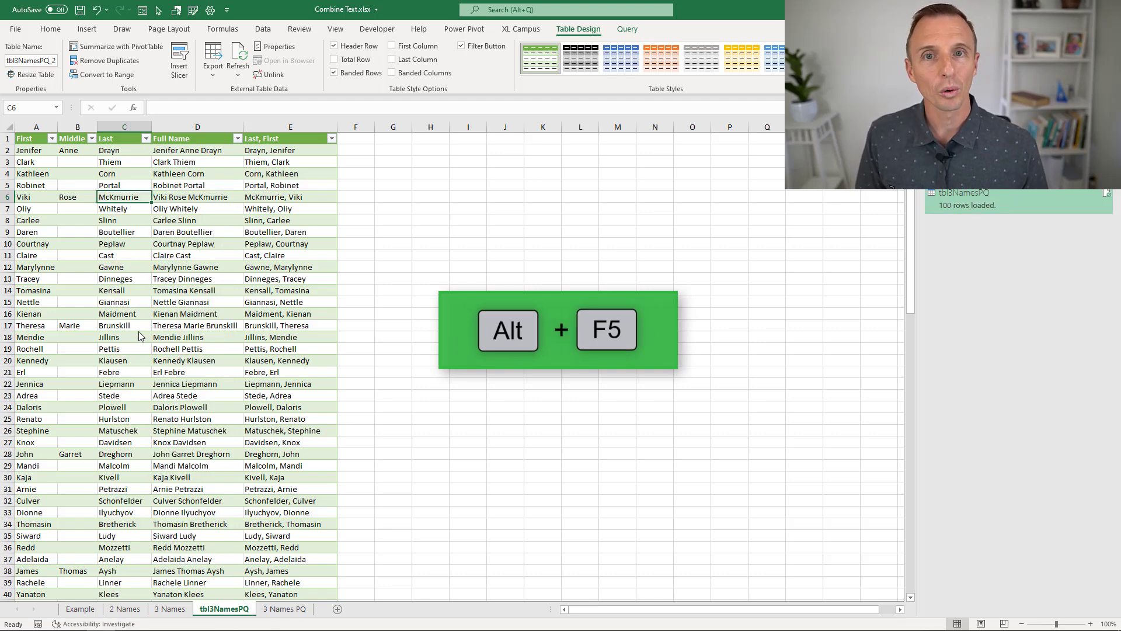